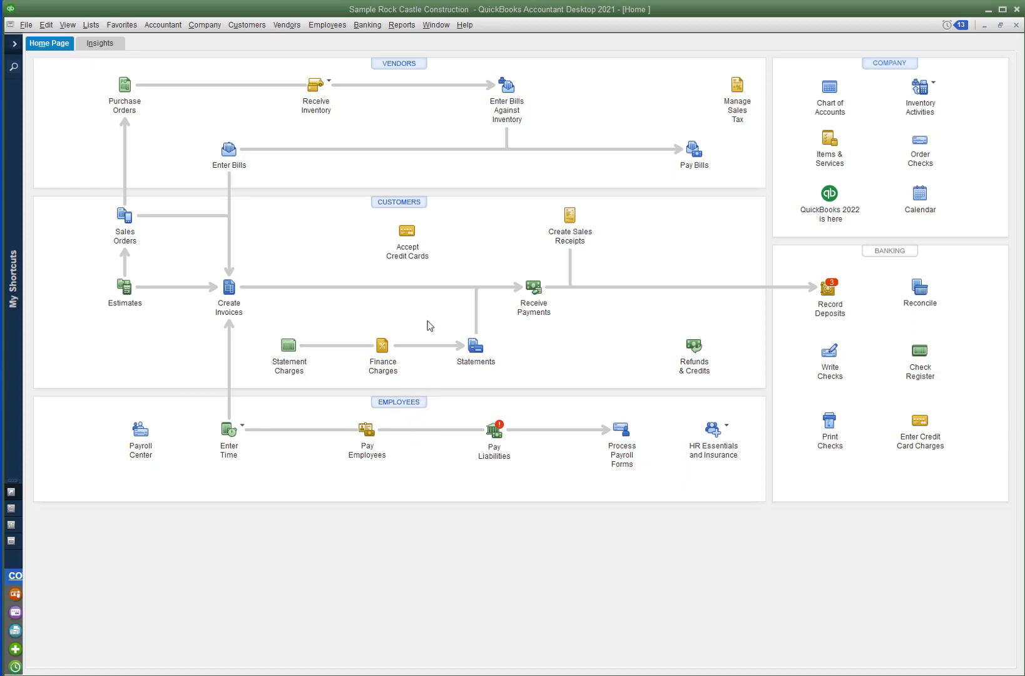
# Step: Open the customer list, widen its name column, and review the first customer's 12/05/2025 invoice for 2,500.00, closing it unchanged
pyautogui.click(395, 207)
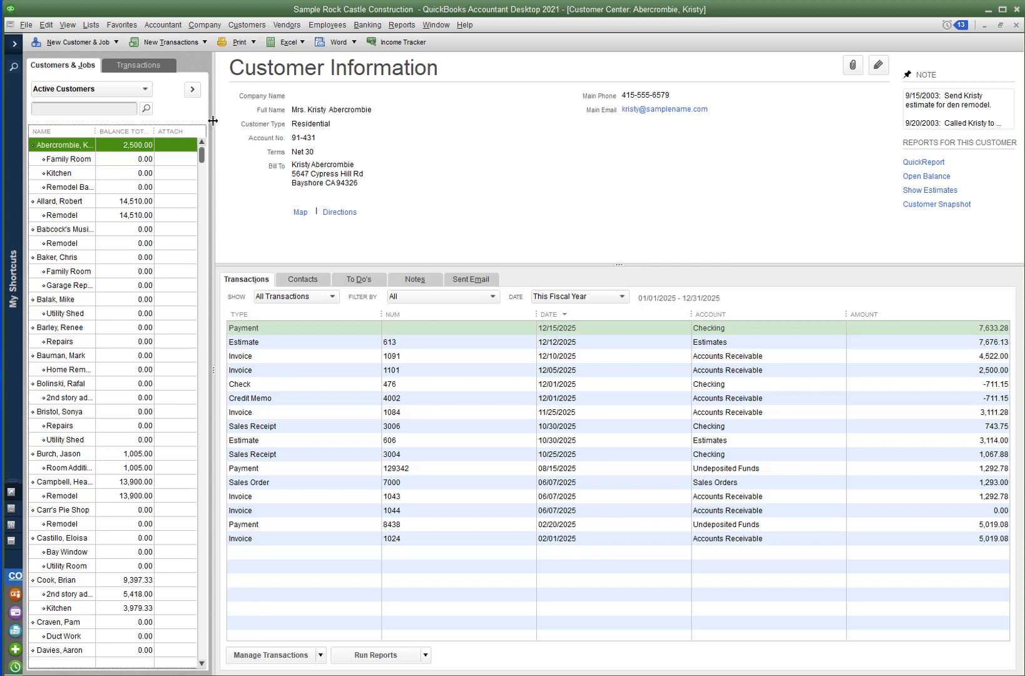
pyautogui.moveTo(213, 120); pyautogui.dragTo(244, 120)
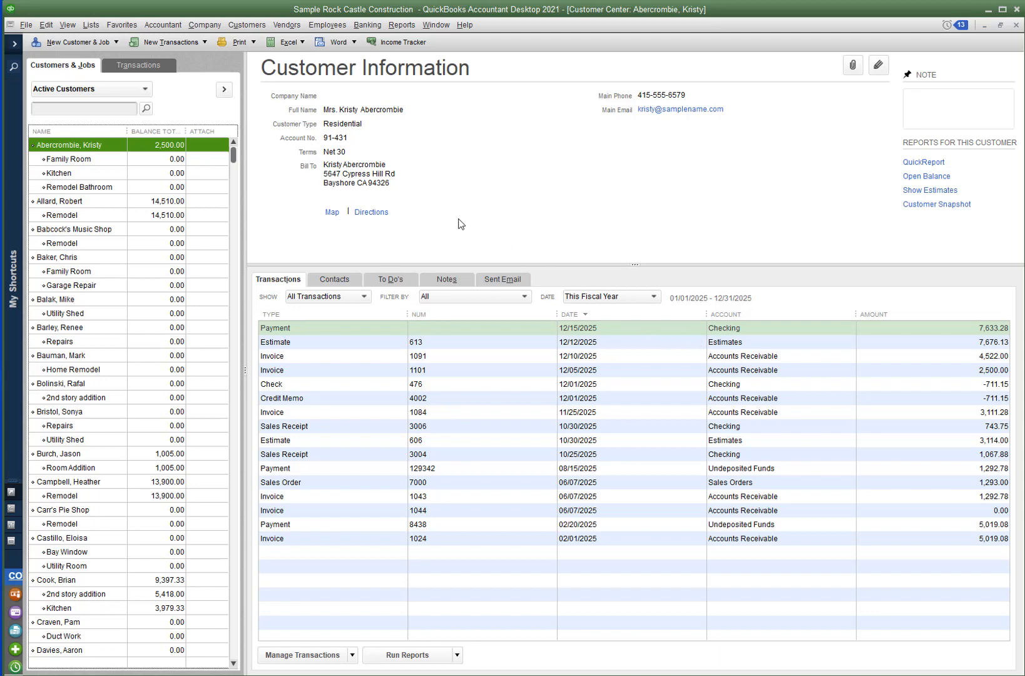
pyautogui.doubleClick(753, 369)
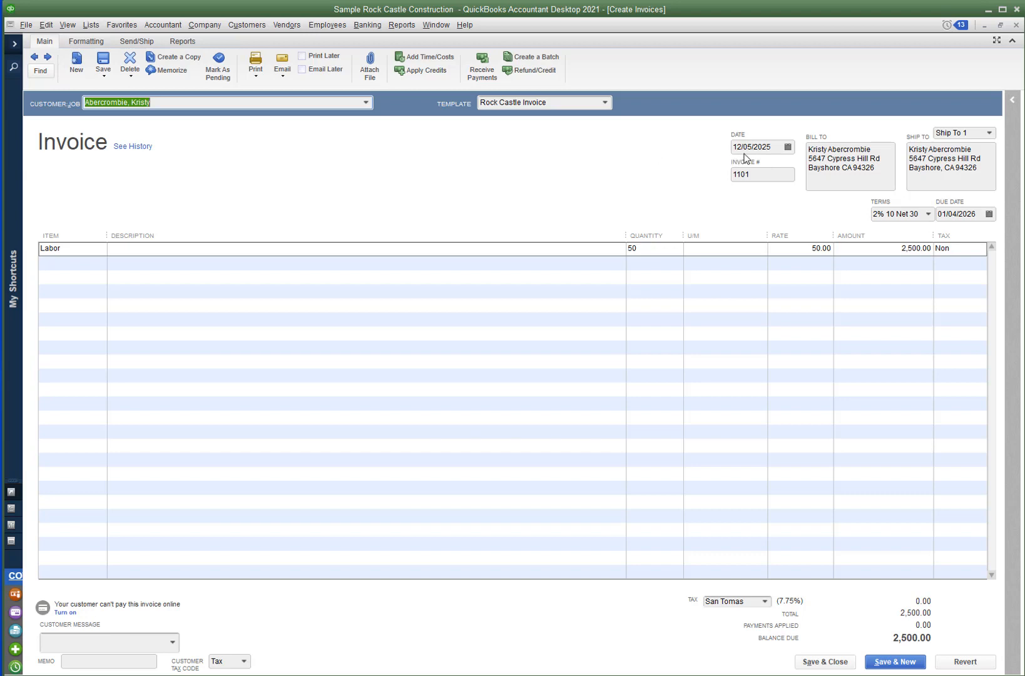
pyautogui.click(1016, 25)
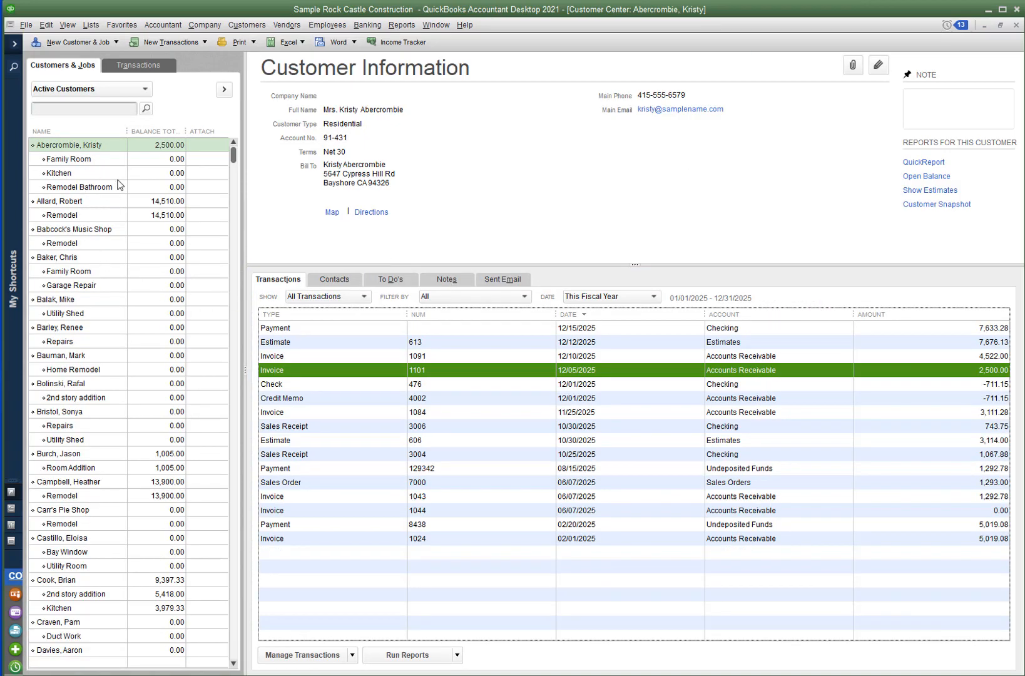
# Step: Start a customer payment of 2,450.00 dated 12/14/2025 with check number 1234 against the 2,500.00 invoice
pyautogui.click(187, 45)
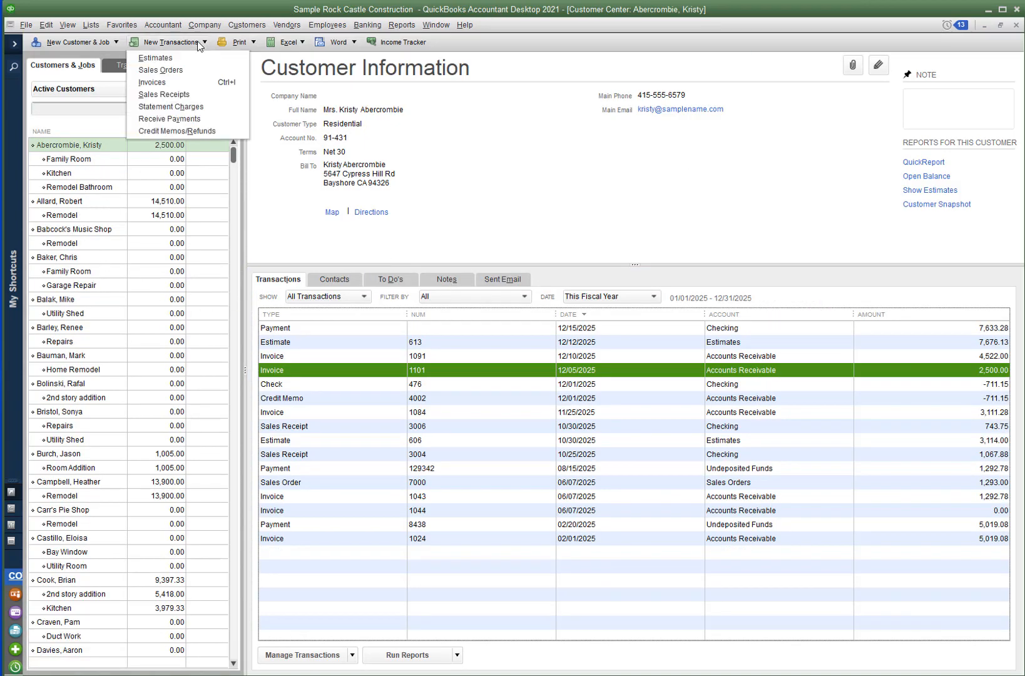
pyautogui.click(199, 118)
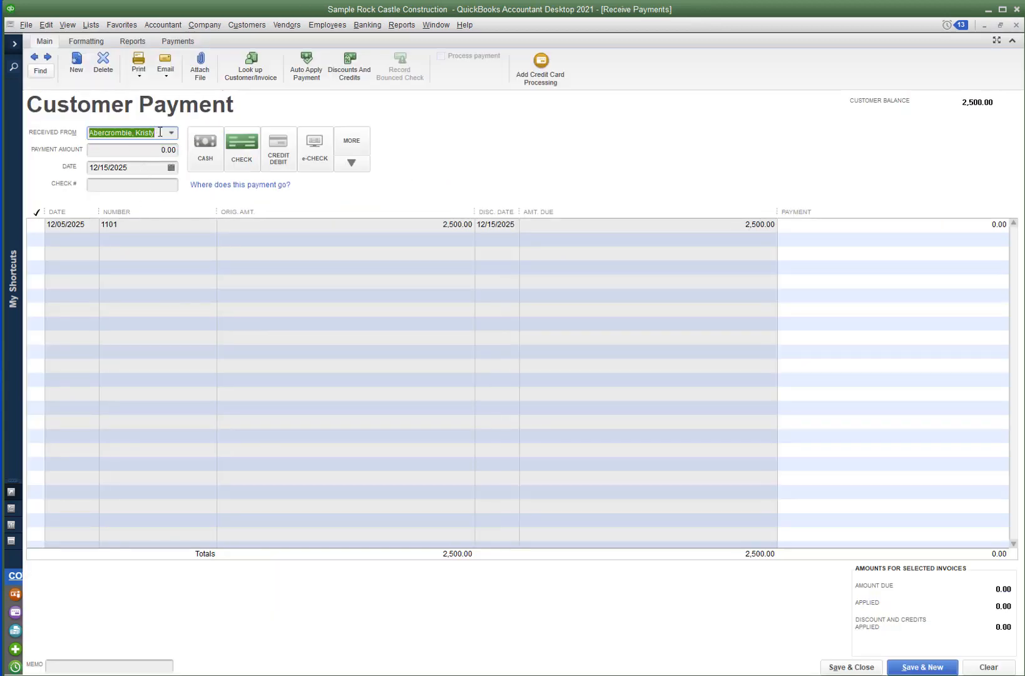
pyautogui.press('Tab')
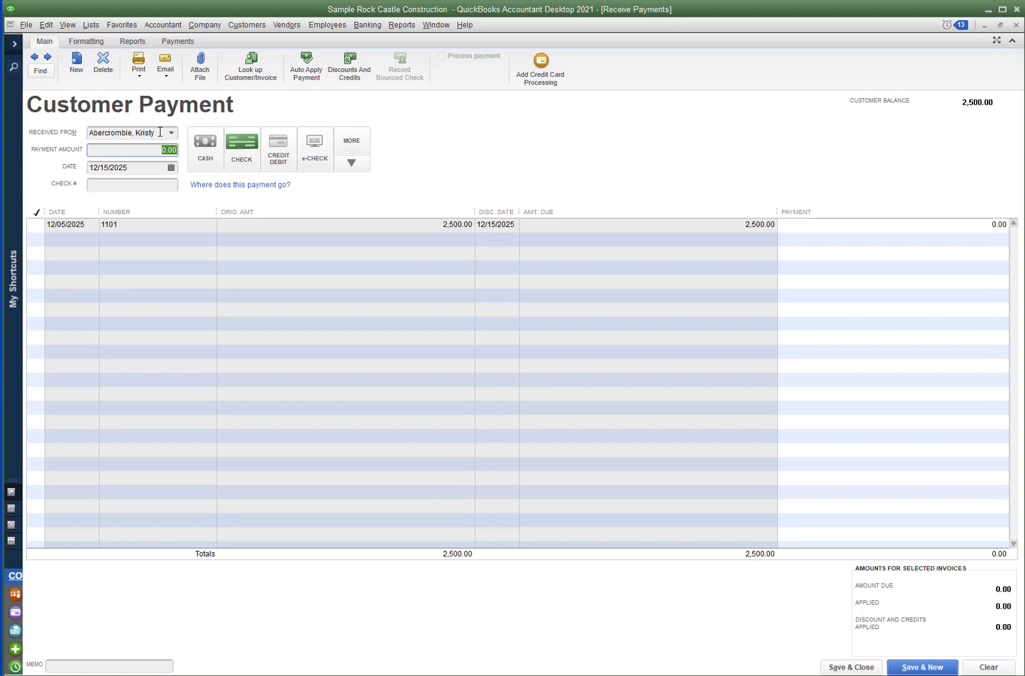
pyautogui.write('2450')
pyautogui.press('Tab')
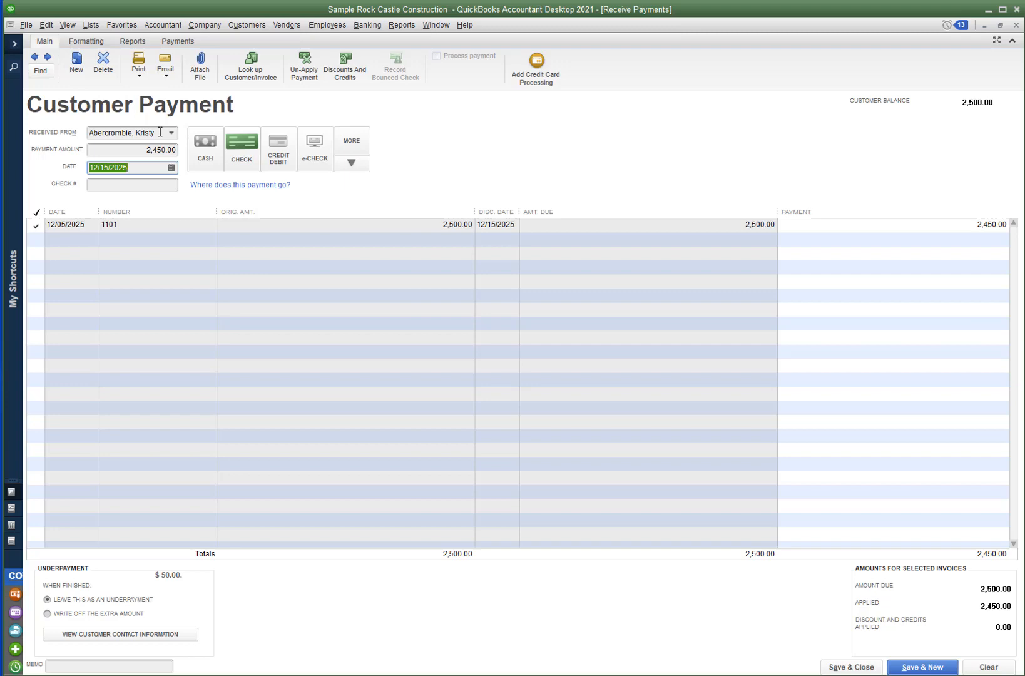
pyautogui.write('12/14/2025')
pyautogui.press('Tab')
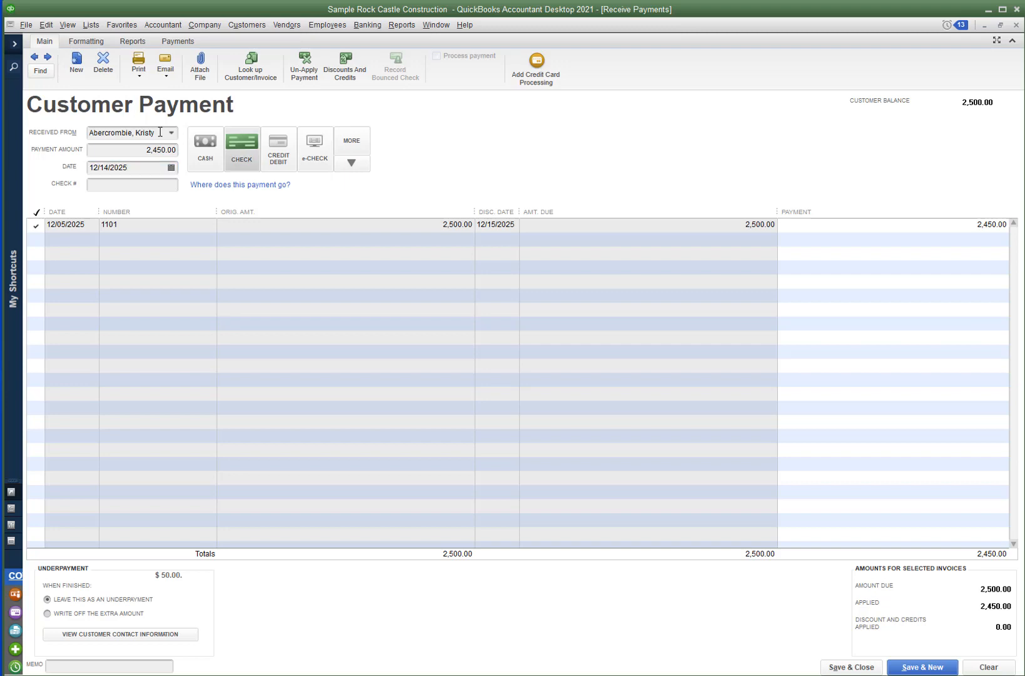
pyautogui.press('Tab')
pyautogui.write('1234')
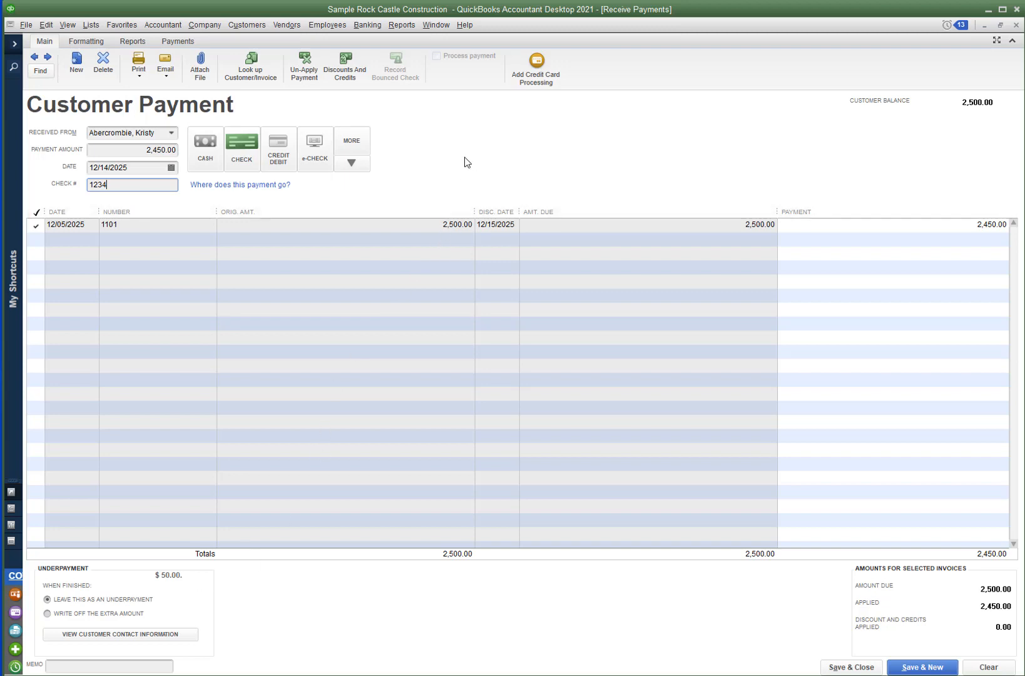
# Step: Apply the suggested 50.00 discount to the invoice using the Less Discounts given income account, and save the payment
pyautogui.click(345, 70)
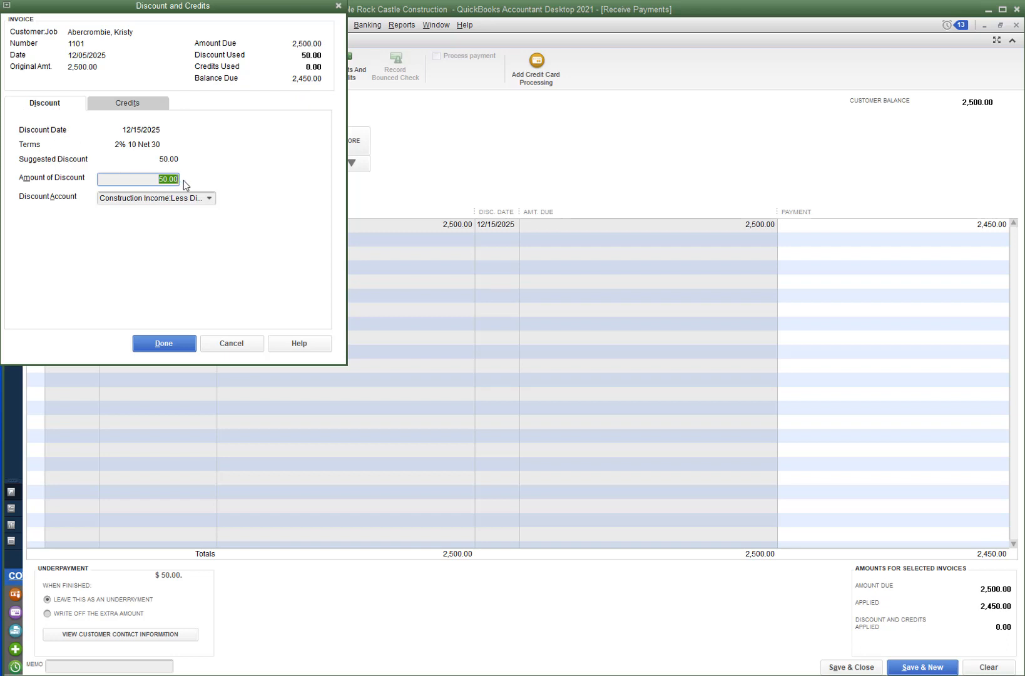
pyautogui.click(210, 199)
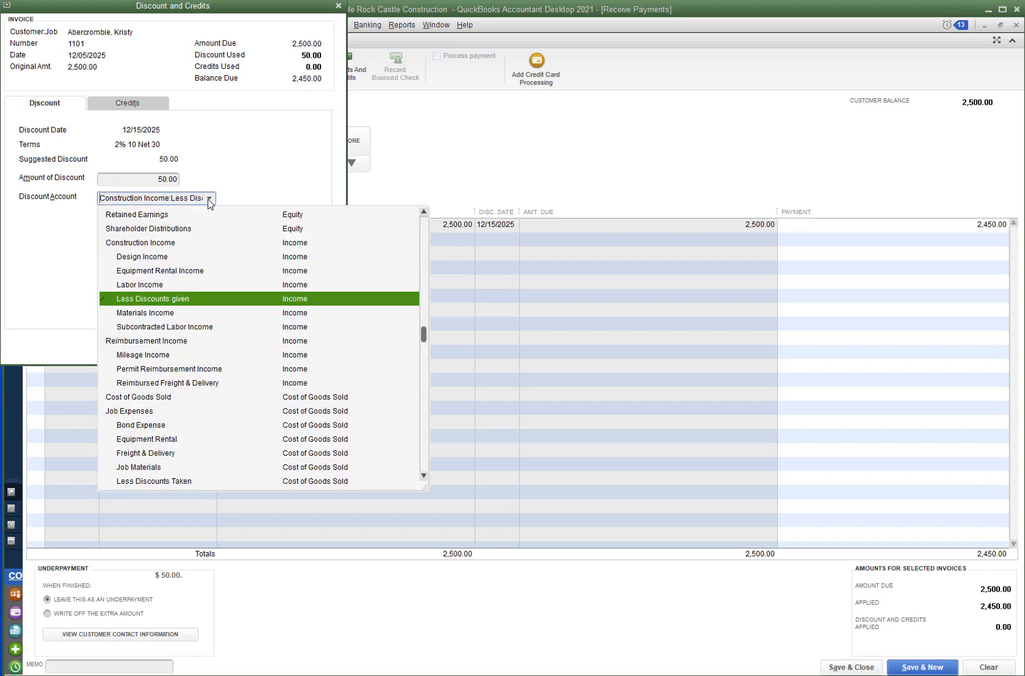
pyautogui.click(178, 300)
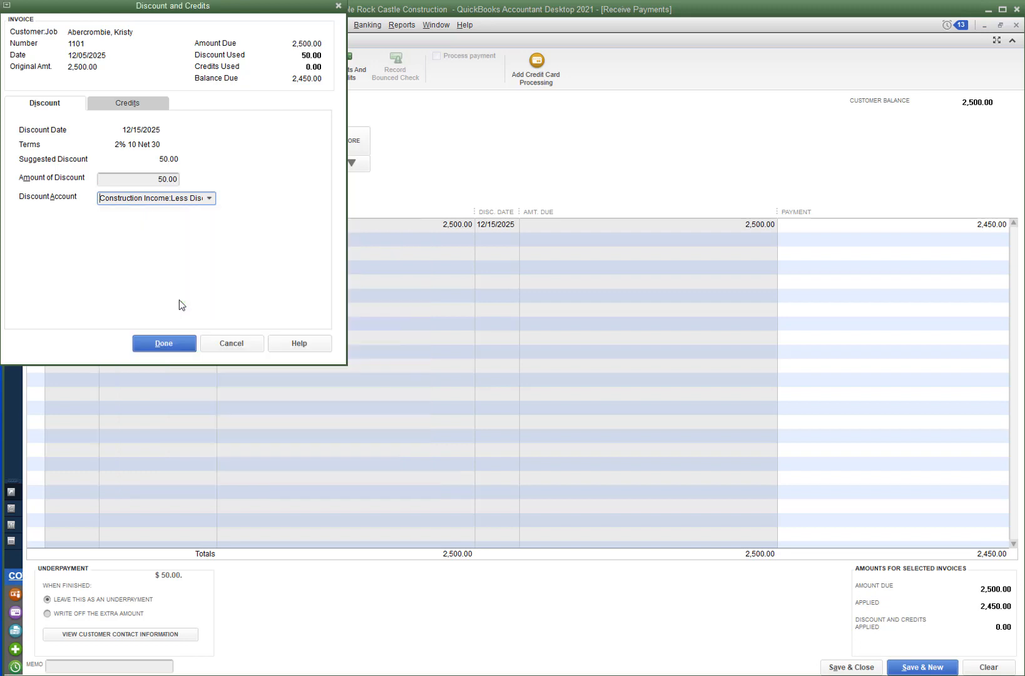
pyautogui.click(209, 199)
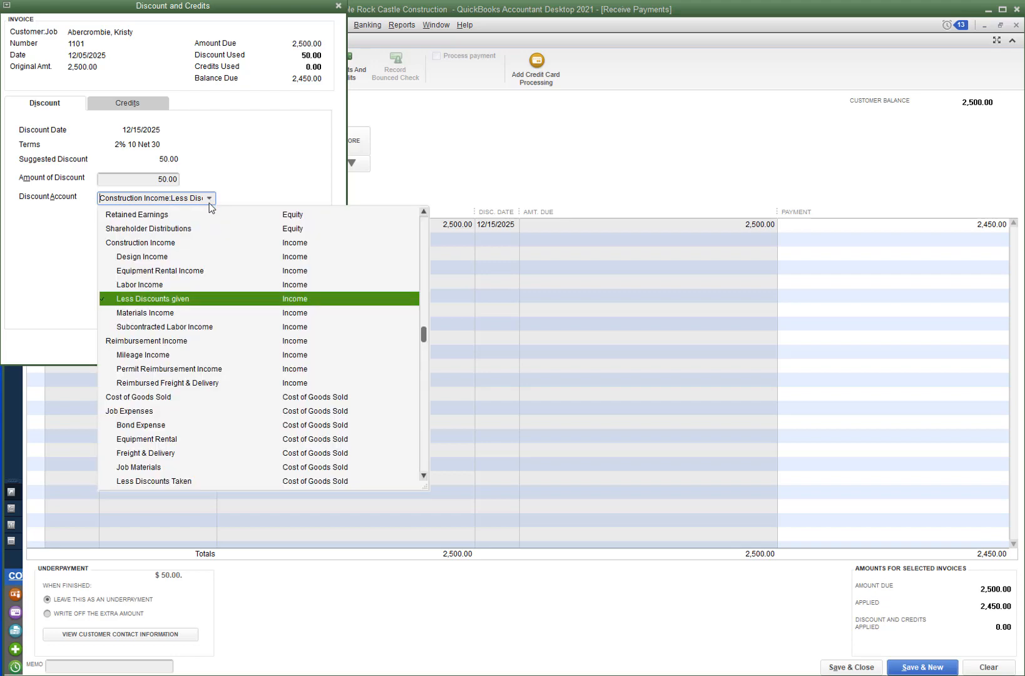
pyautogui.click(162, 301)
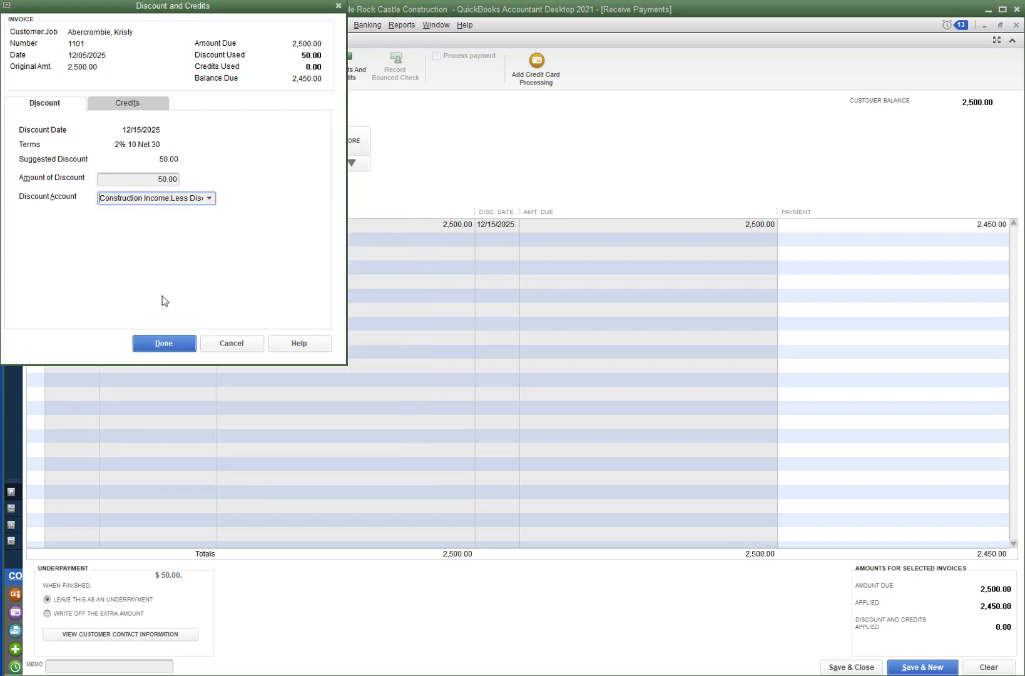
pyautogui.click(174, 348)
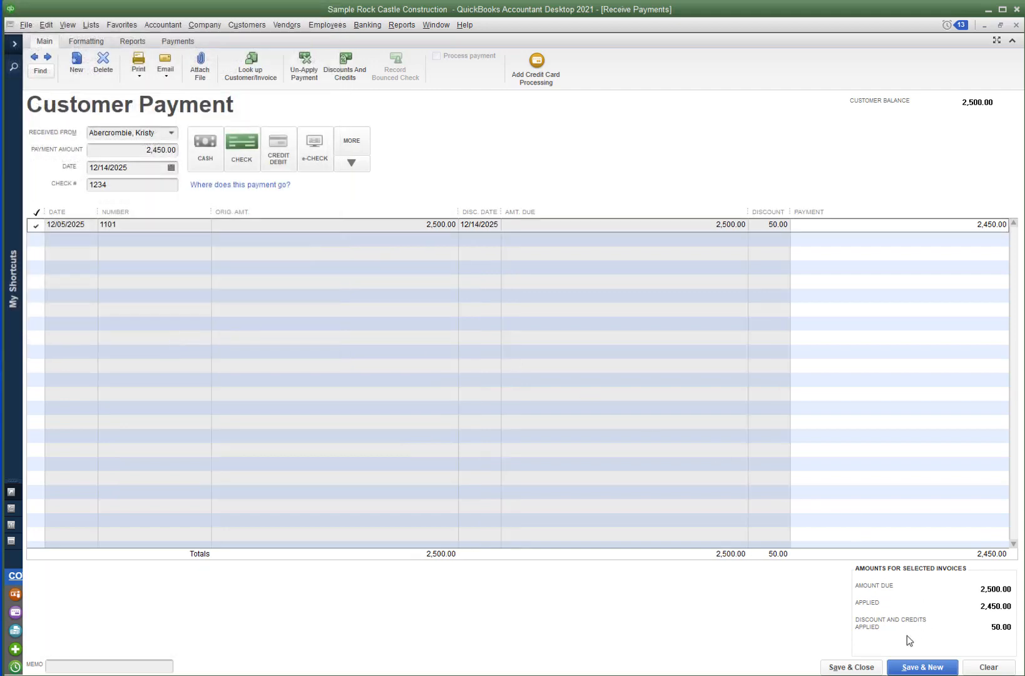
pyautogui.click(867, 669)
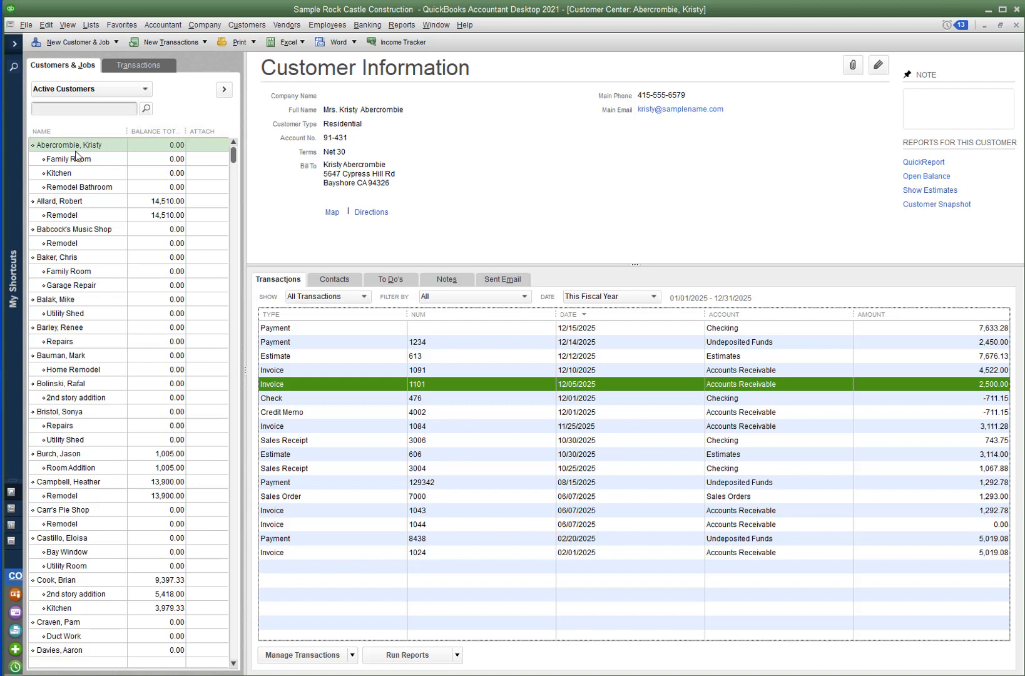
# Step: Delete the customer's 12/14/2025 payment of 2,450.00 and return to the customer list
pyautogui.doubleClick(295, 343)
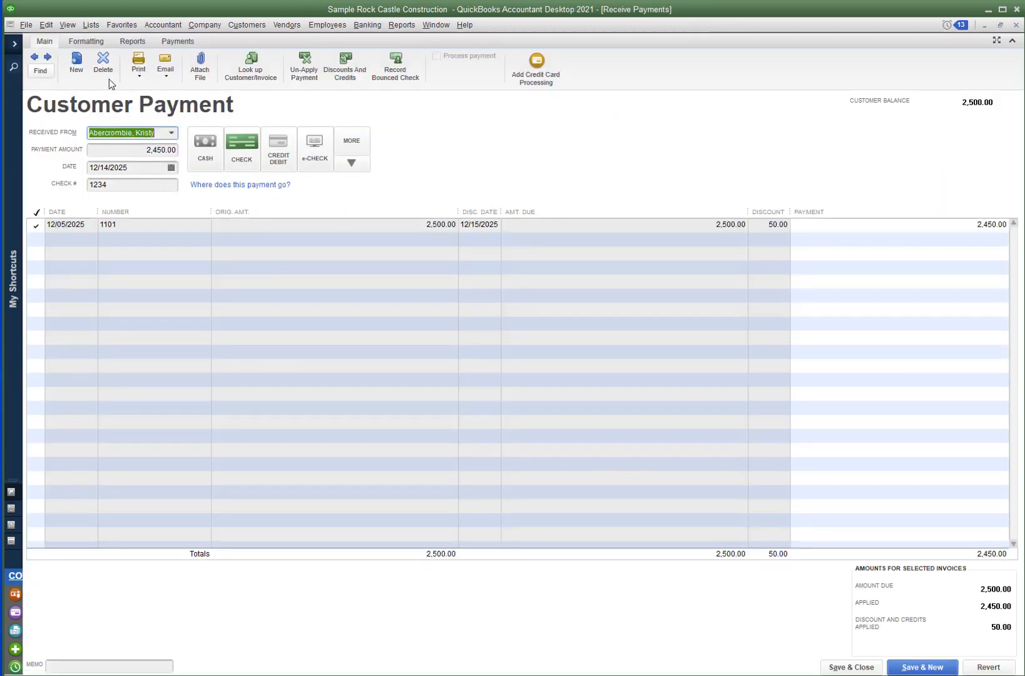
pyautogui.click(104, 63)
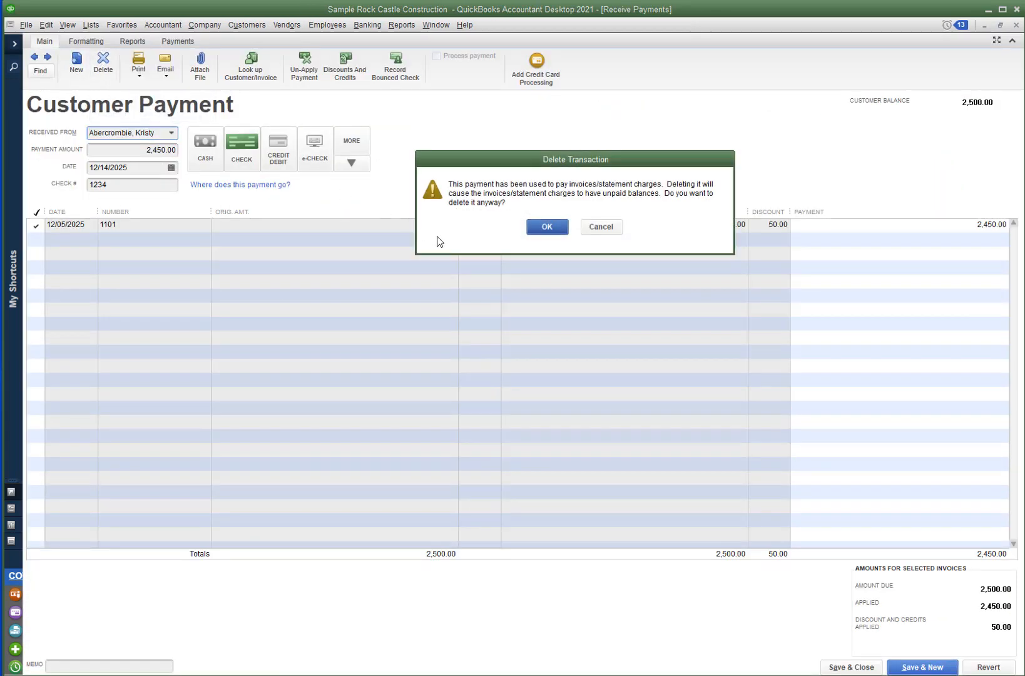
pyautogui.click(548, 226)
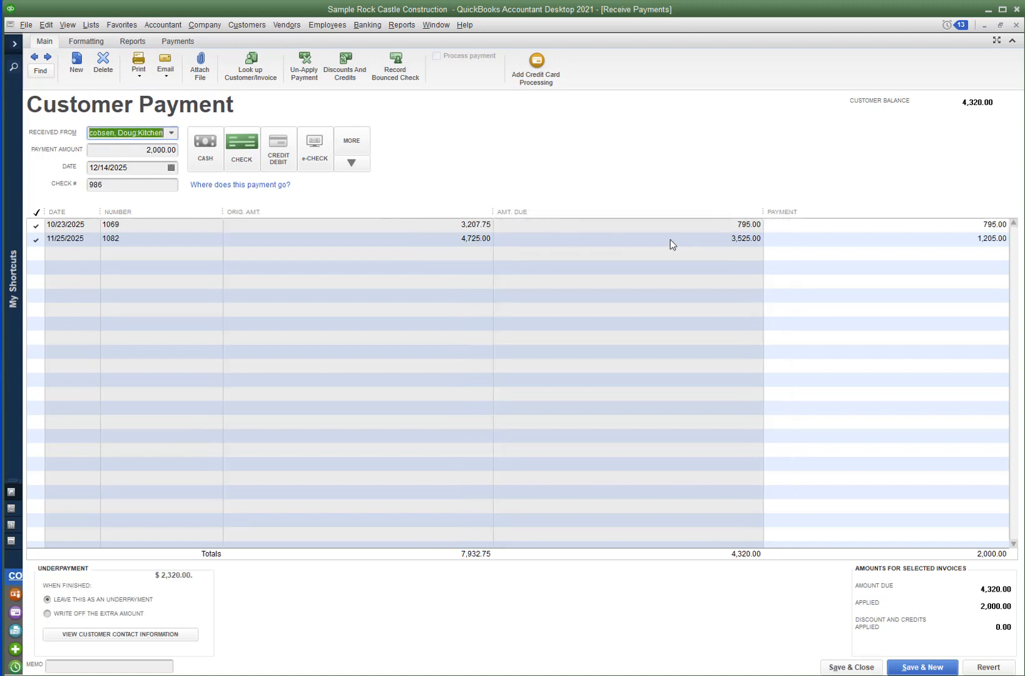
pyautogui.click(1016, 25)
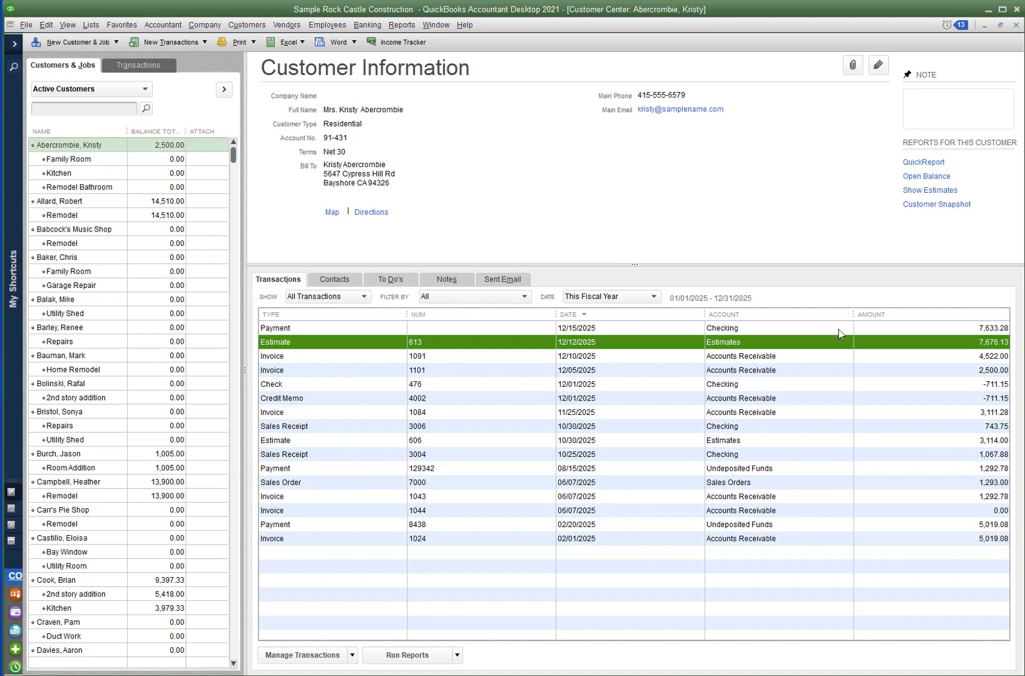
# Step: Add the Discount item as a second line on the customer's 12/05/2025 invoice, below Labor
pyautogui.doubleClick(839, 370)
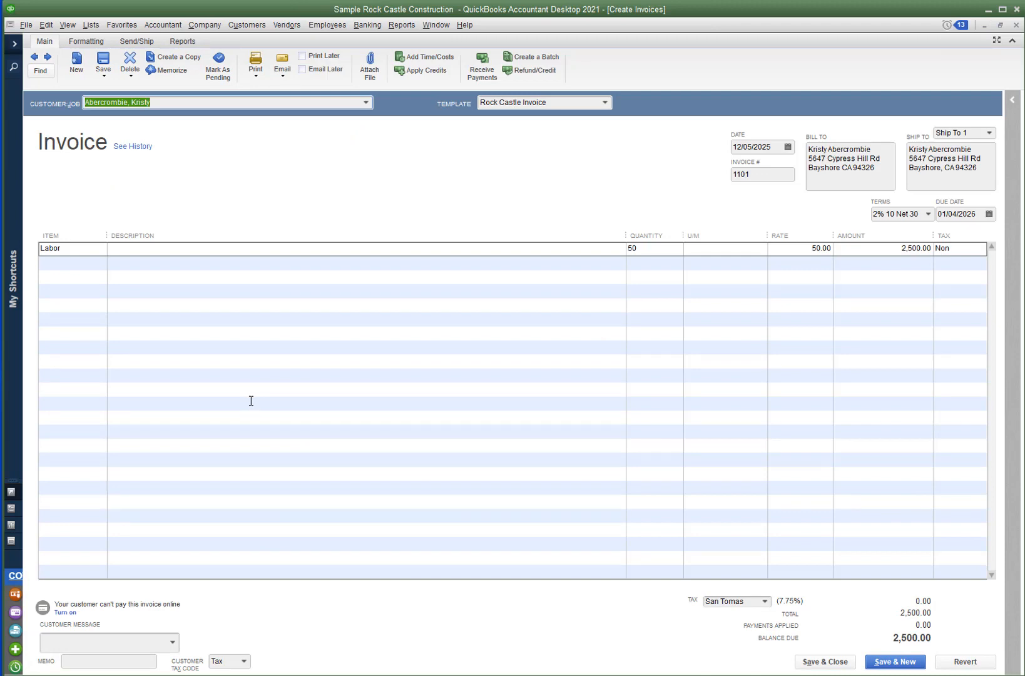
pyautogui.click(97, 263)
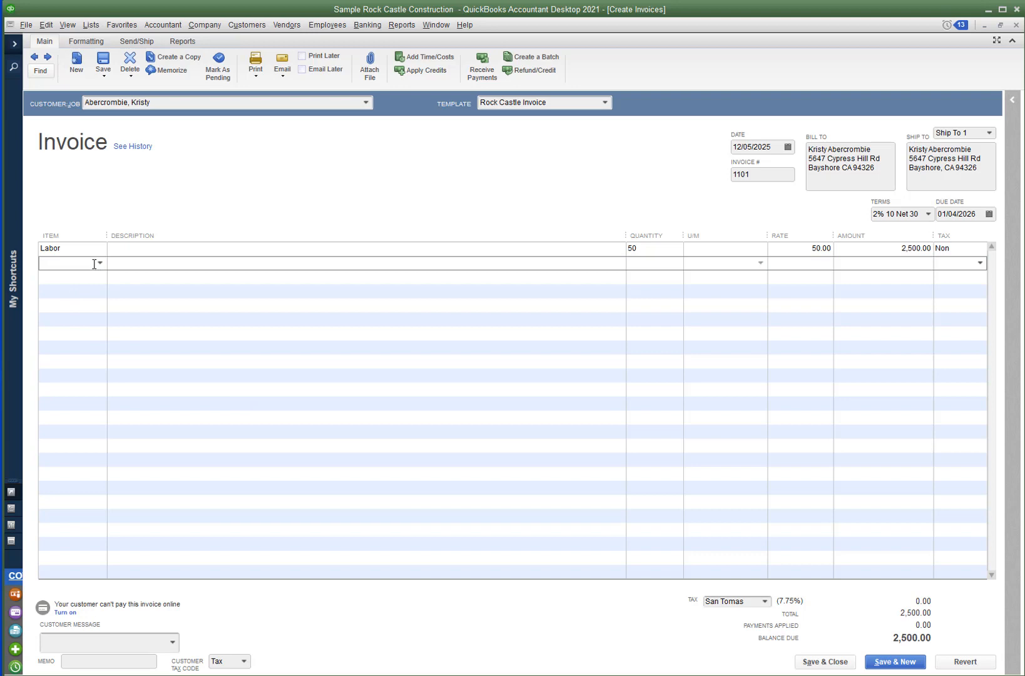
pyautogui.write('Disc')
pyautogui.press('Tab')
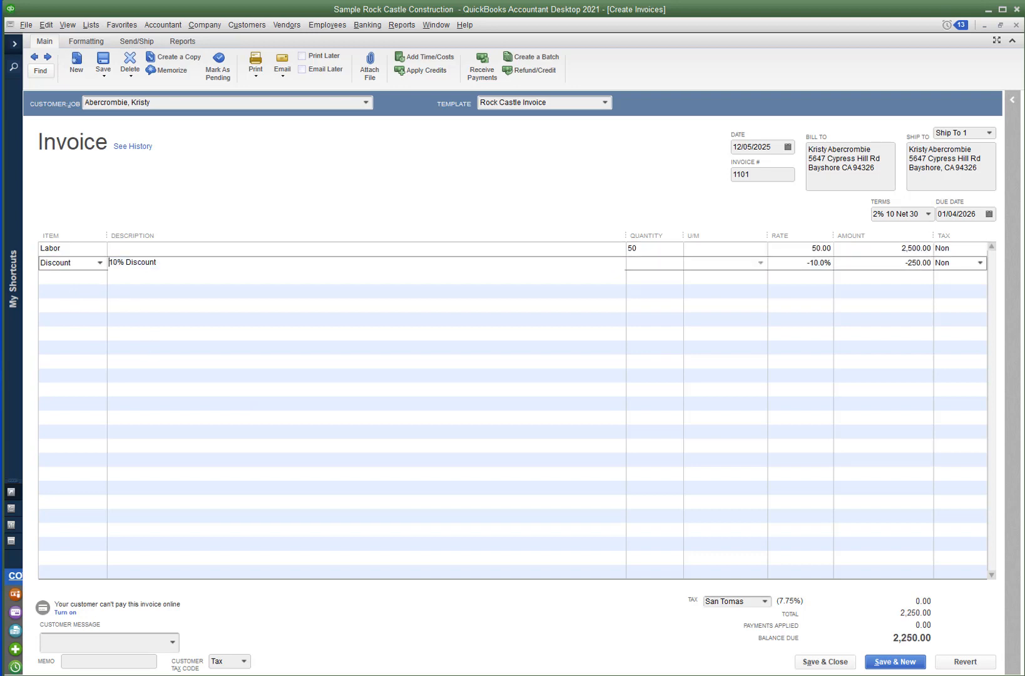
pyautogui.click(135, 277)
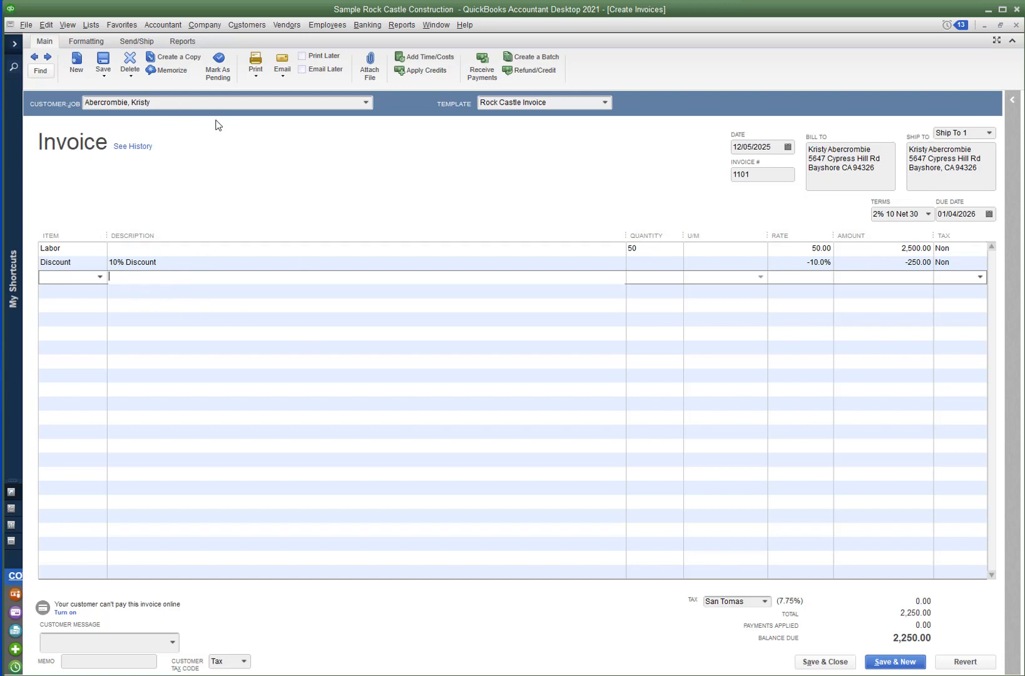
# Step: Open the Item List and view the item types available for a new item, cancelling without creating one
pyautogui.click(91, 26)
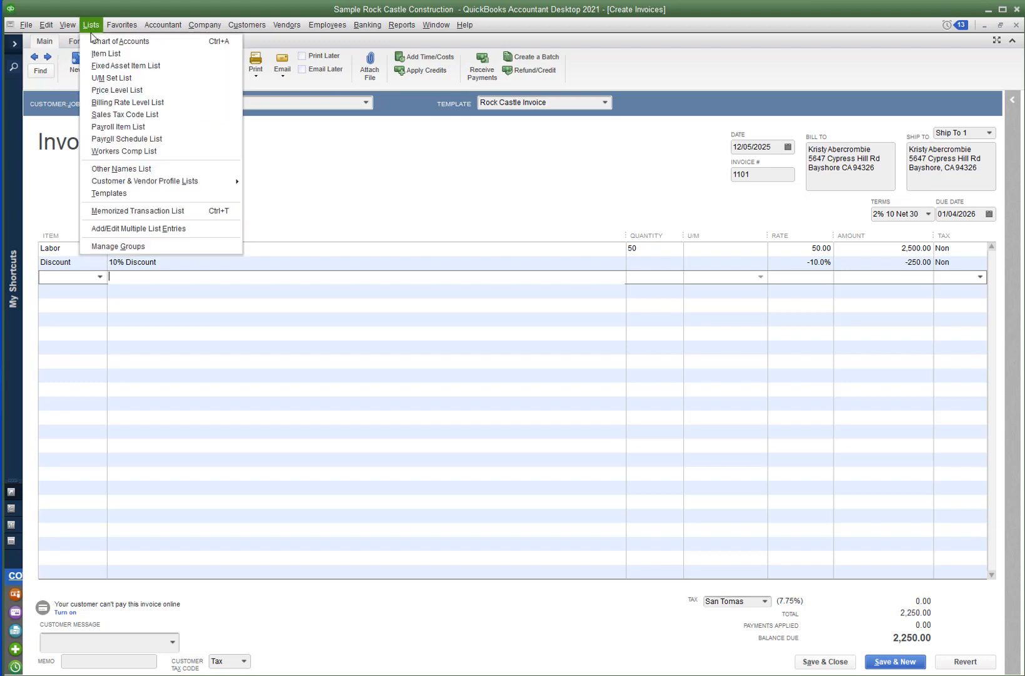
pyautogui.click(101, 56)
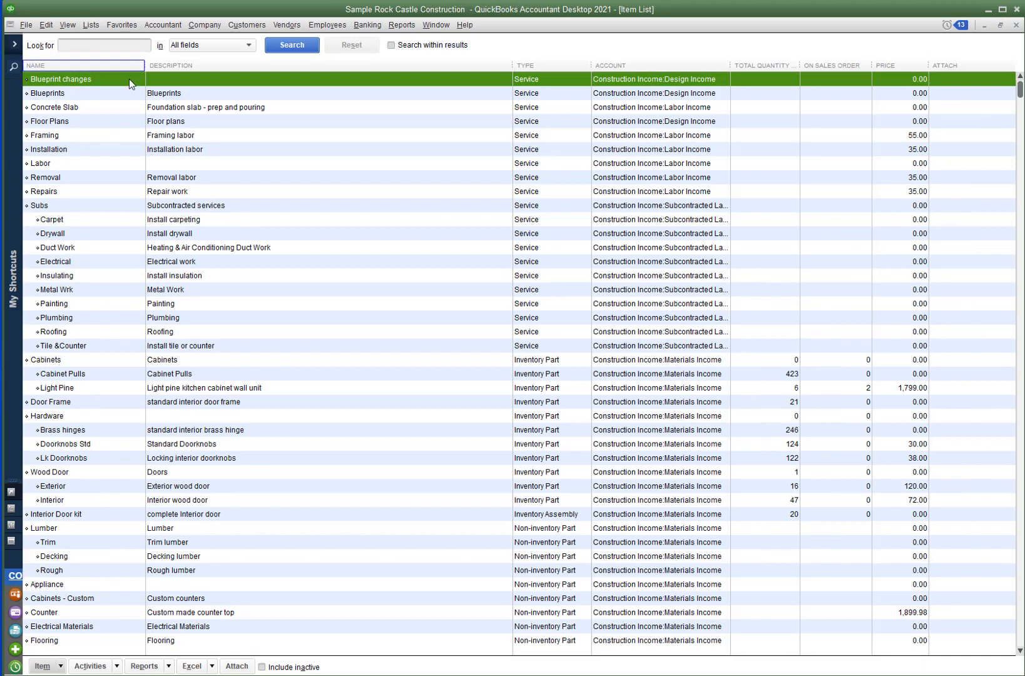
pyautogui.scroll(-10, 528, 362)
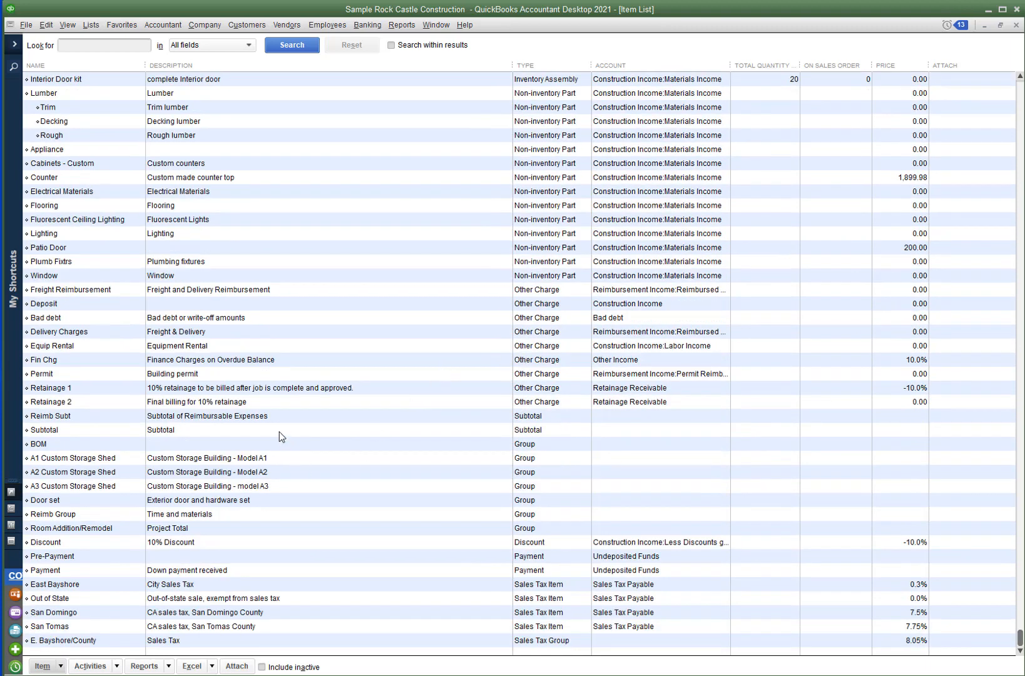
pyautogui.click(533, 547)
pyautogui.rightClick(423, 445)
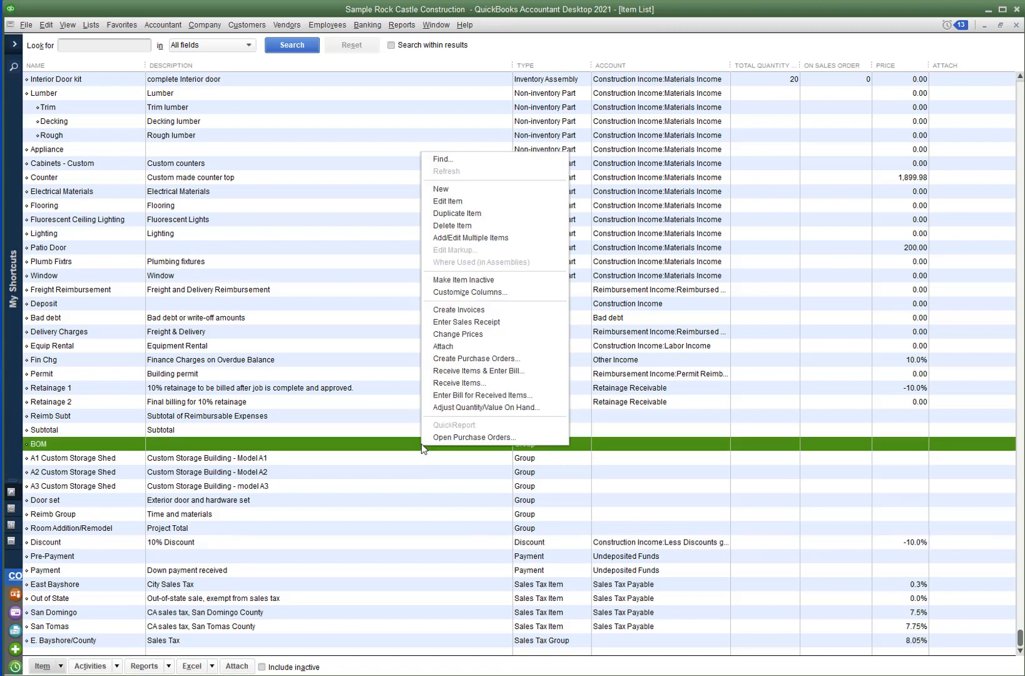
pyautogui.click(476, 188)
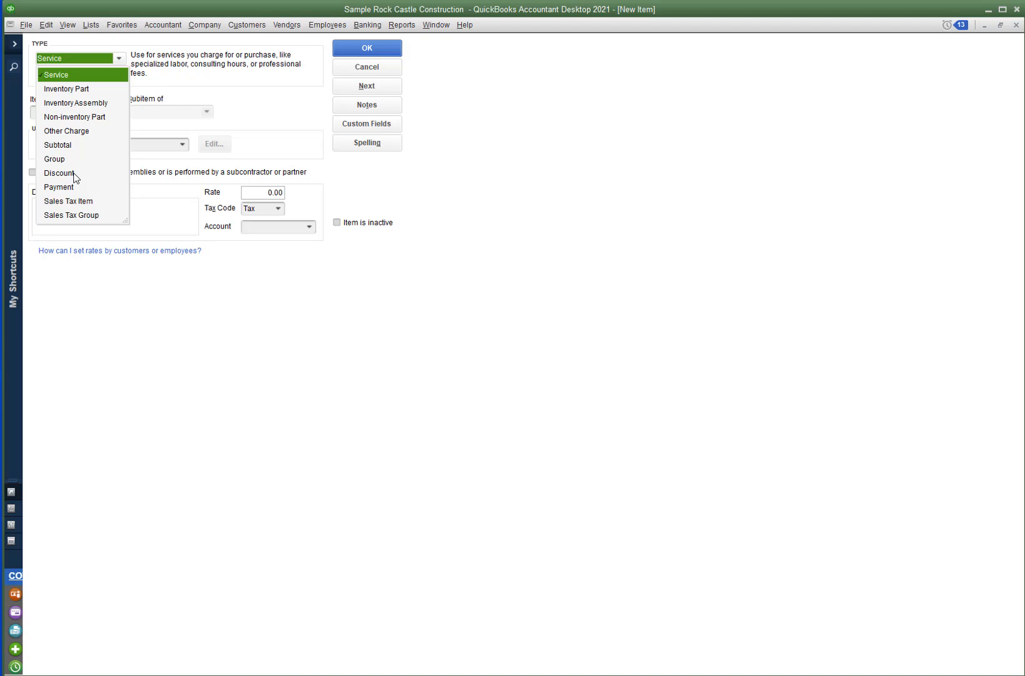
pyautogui.click(343, 70)
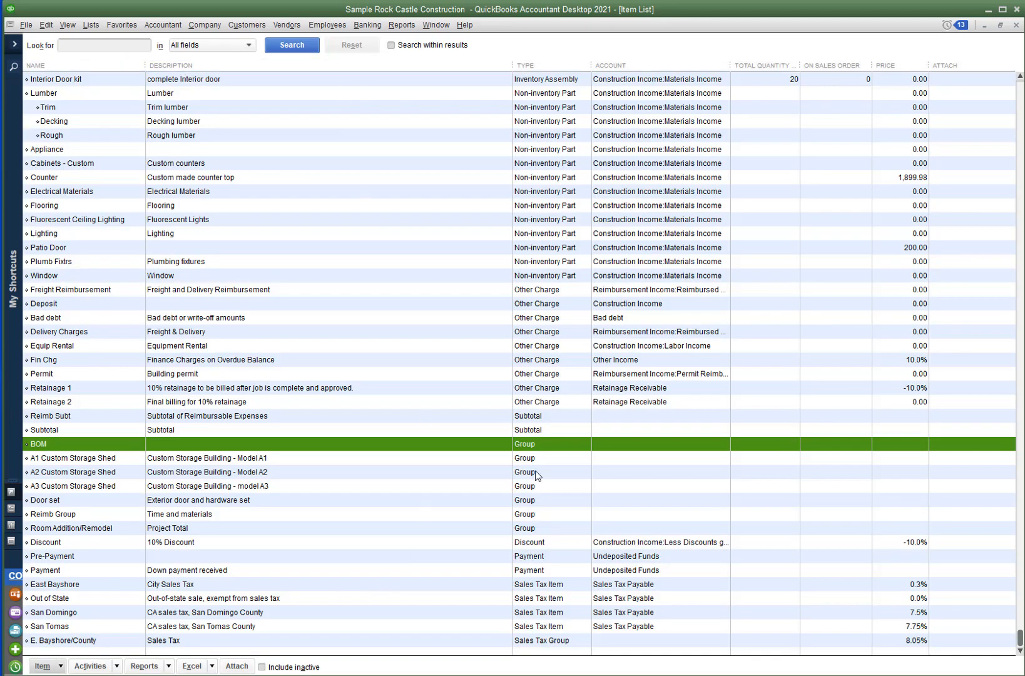
# Step: Open the Discount item for editing and choose Less Discounts given under Construction Income as its account
pyautogui.click(543, 545)
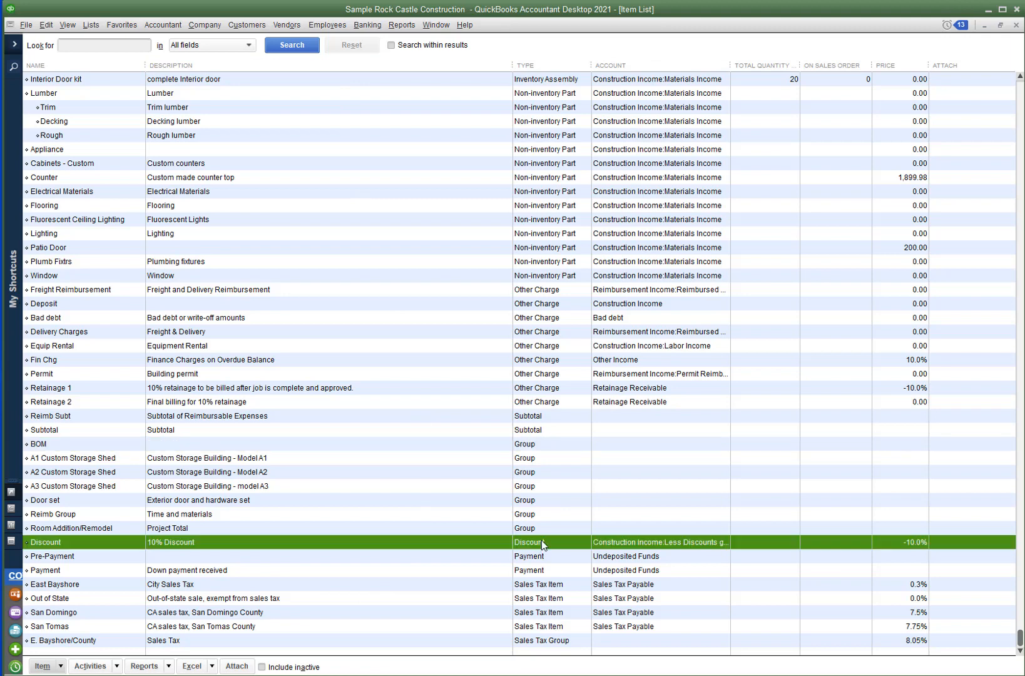
pyautogui.doubleClick(542, 545)
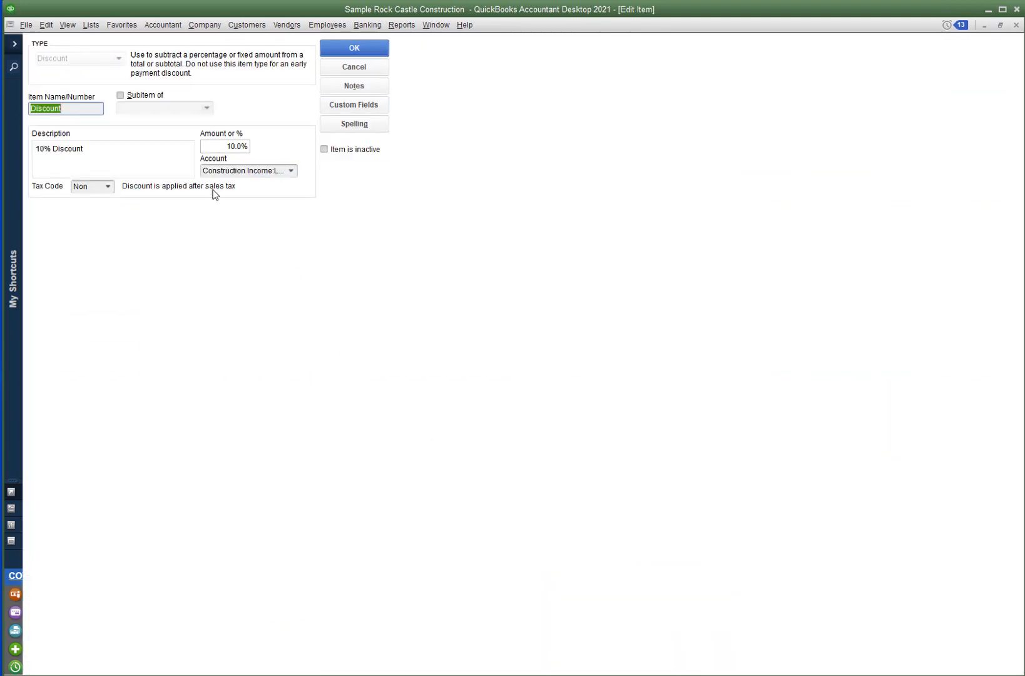
pyautogui.click(292, 173)
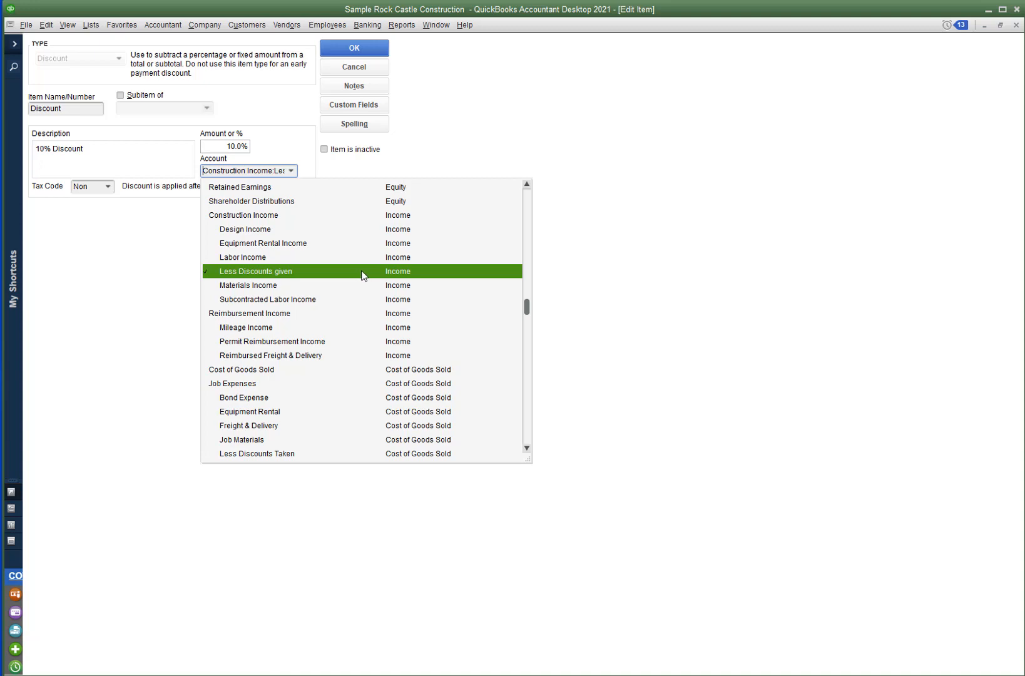
pyautogui.click(396, 269)
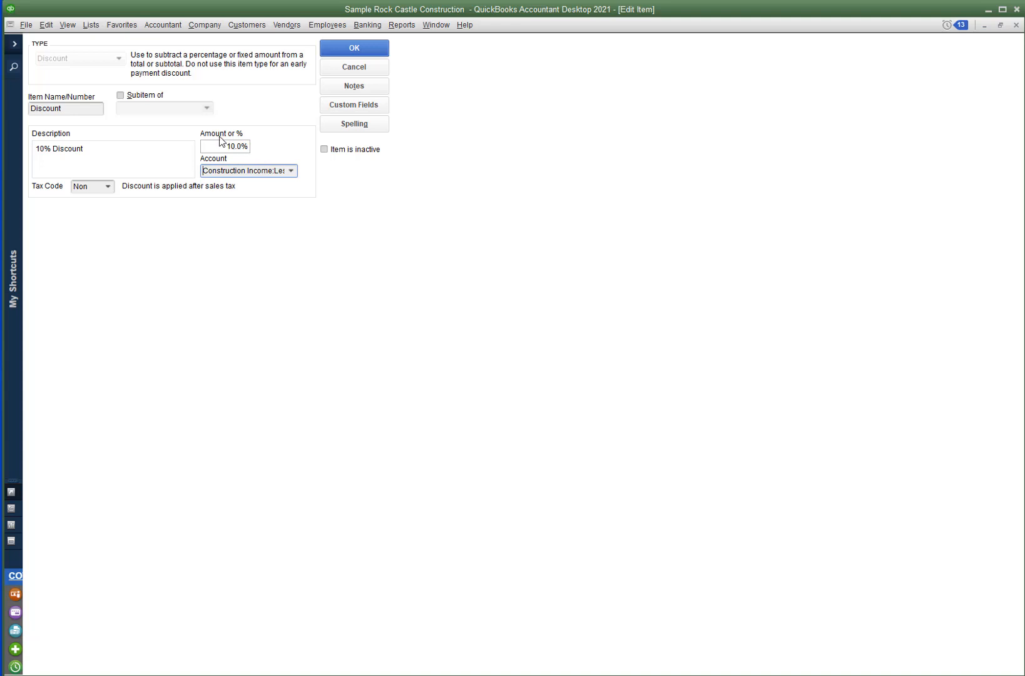
# Step: Save the edited Discount item and return to the Item List
pyautogui.click(247, 148)
pyautogui.click(343, 47)
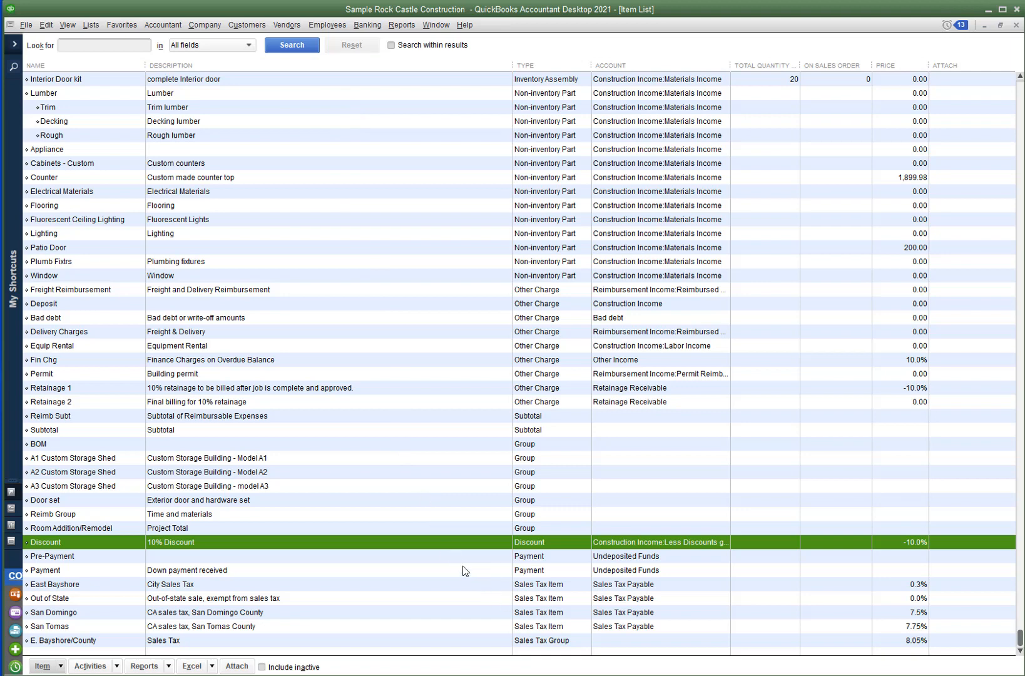
# Step: Open the Subtotal item to review its definition, and close the Item List to return to the invoice
pyautogui.click(538, 420)
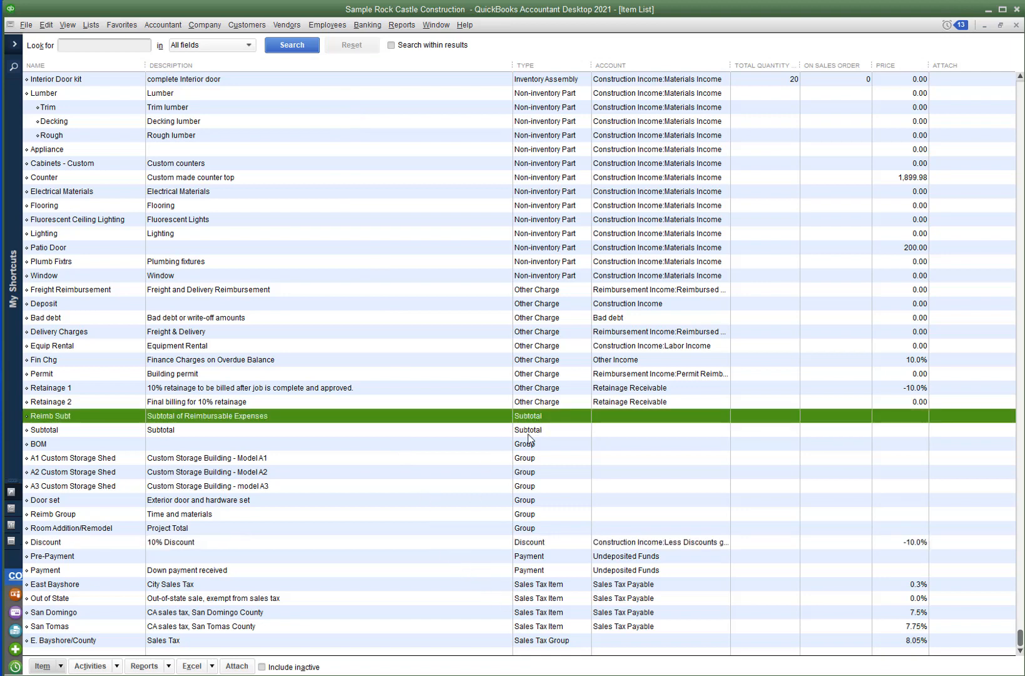
pyautogui.click(531, 431)
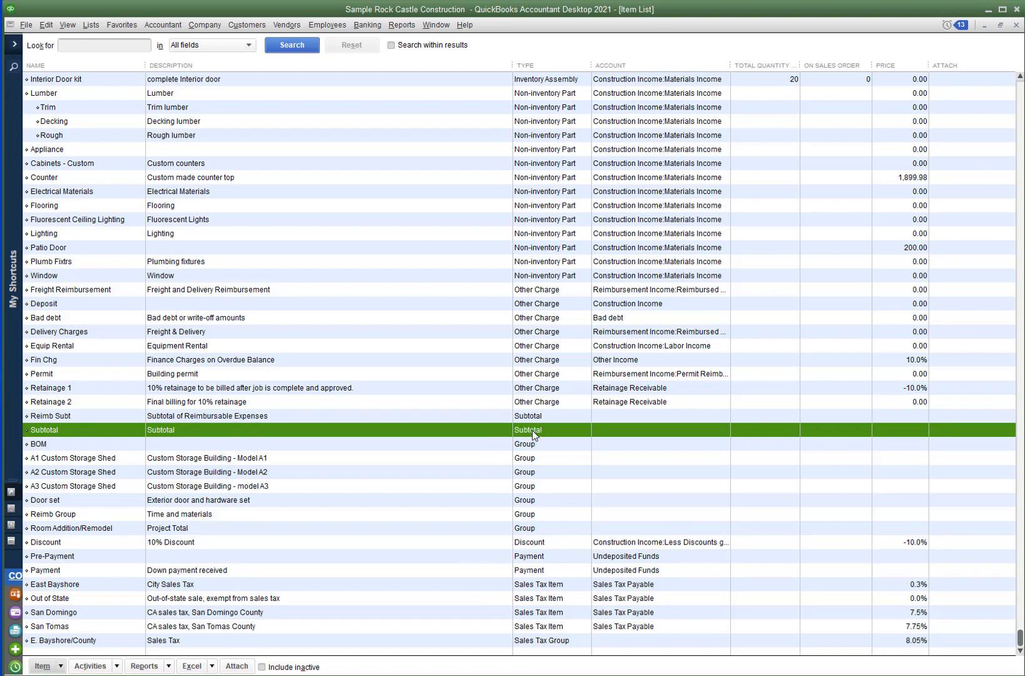
pyautogui.doubleClick(533, 434)
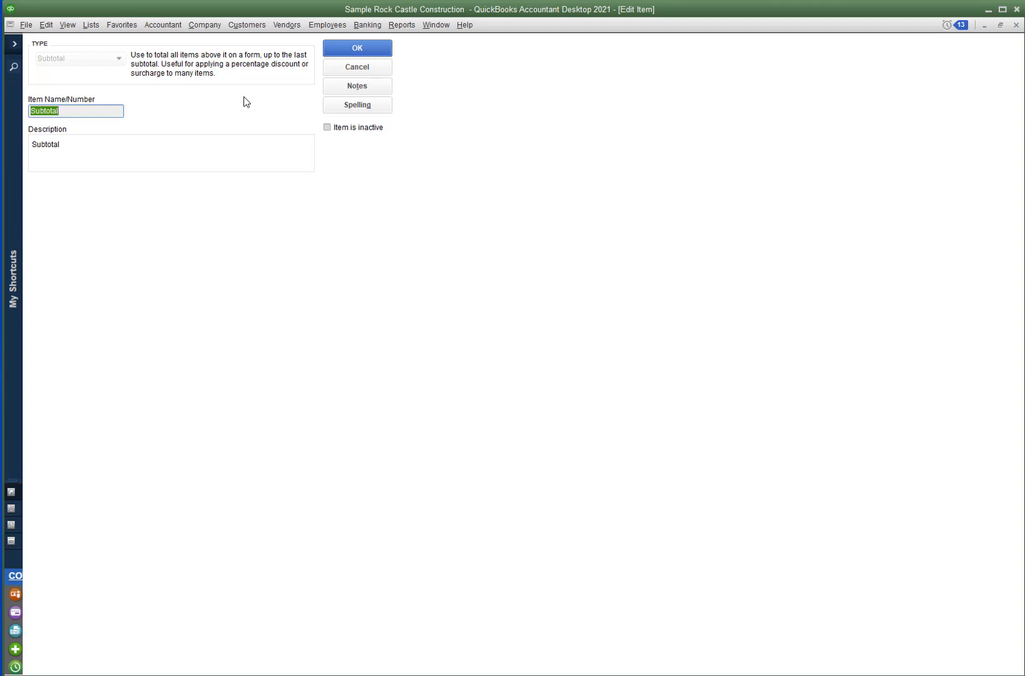
pyautogui.click(338, 46)
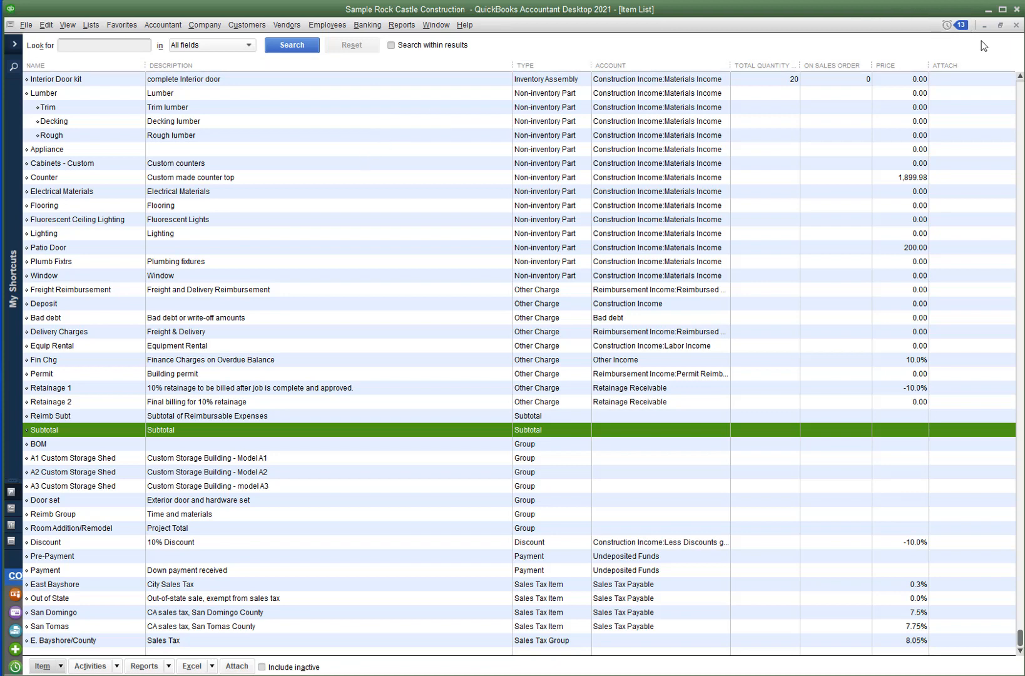
pyautogui.click(1016, 25)
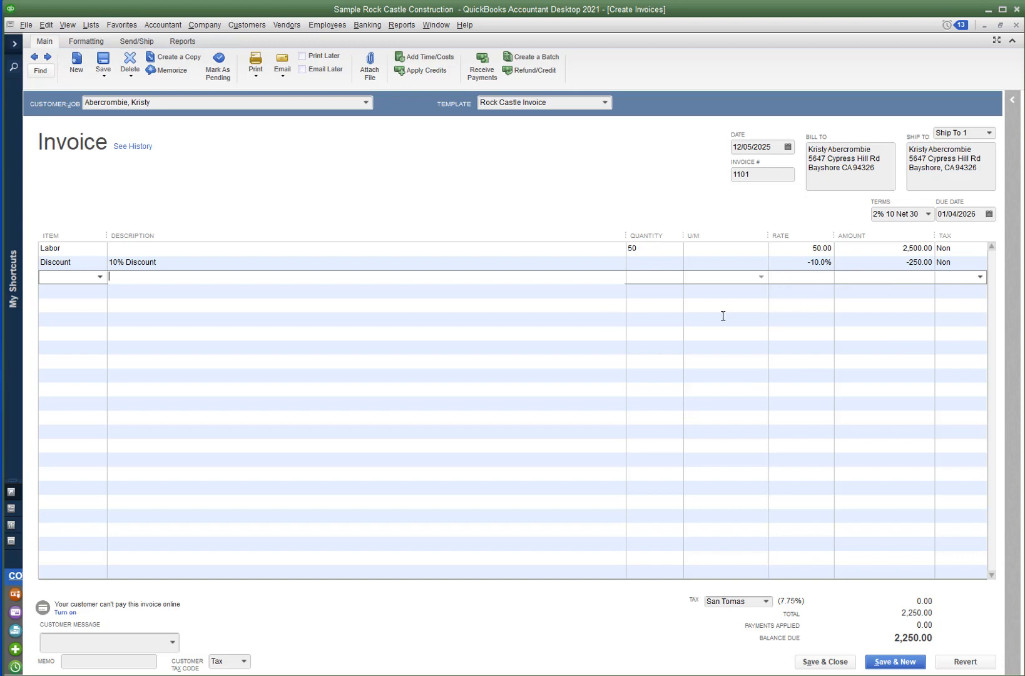
# Step: Replace the invoice's Discount line with the Repairs item, quantity 10 at a rate of 50
pyautogui.click(169, 263)
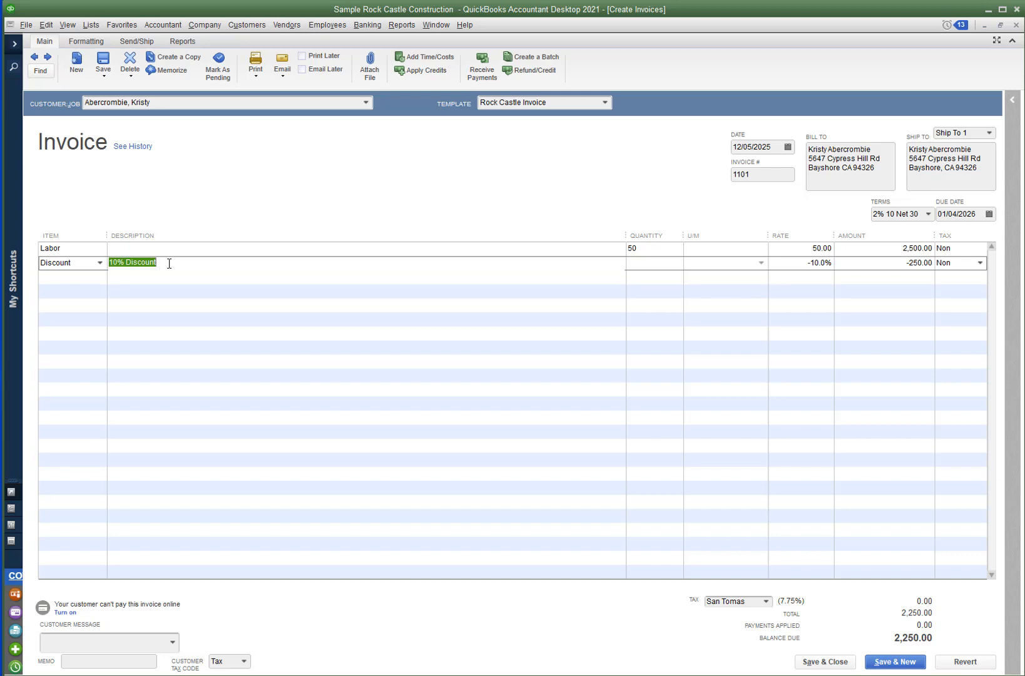
pyautogui.hotkey('ctrl', 'Delete')
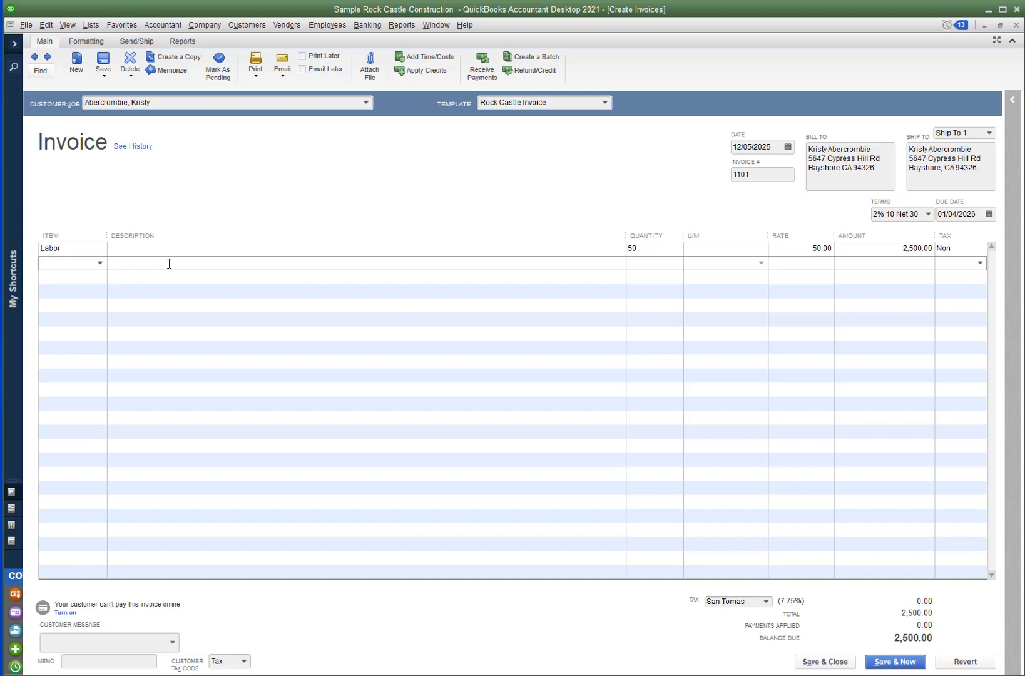
pyautogui.write('Repairs')
pyautogui.press('Tab')
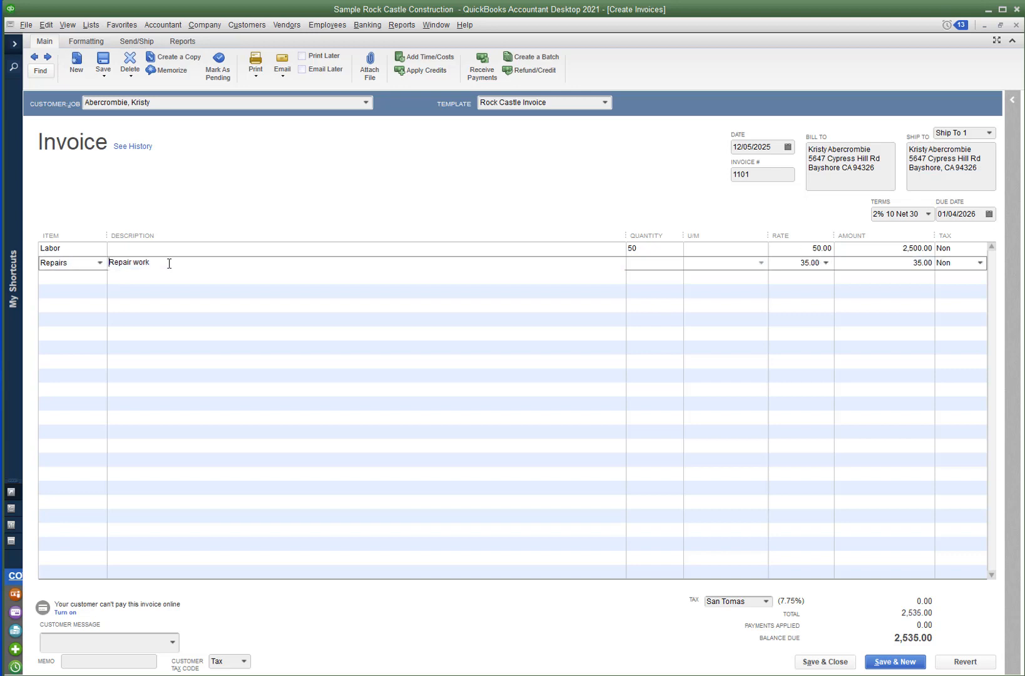
pyautogui.press('Tab')
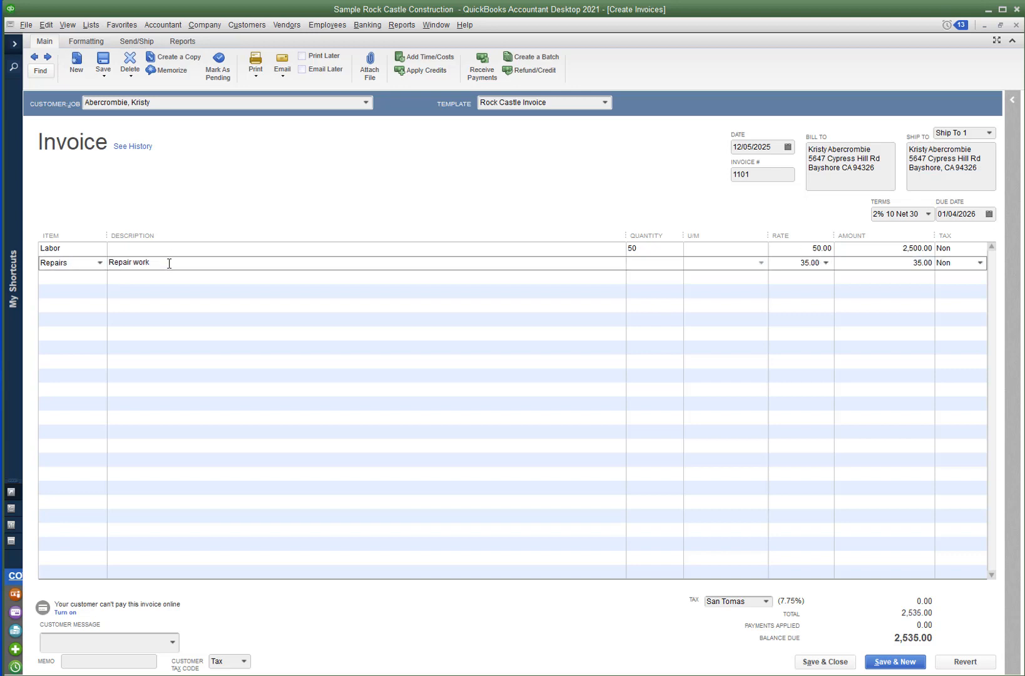
pyautogui.write('10')
pyautogui.press('Tab')
pyautogui.write('50')
pyautogui.press('Tab')
pyautogui.press('Tab')
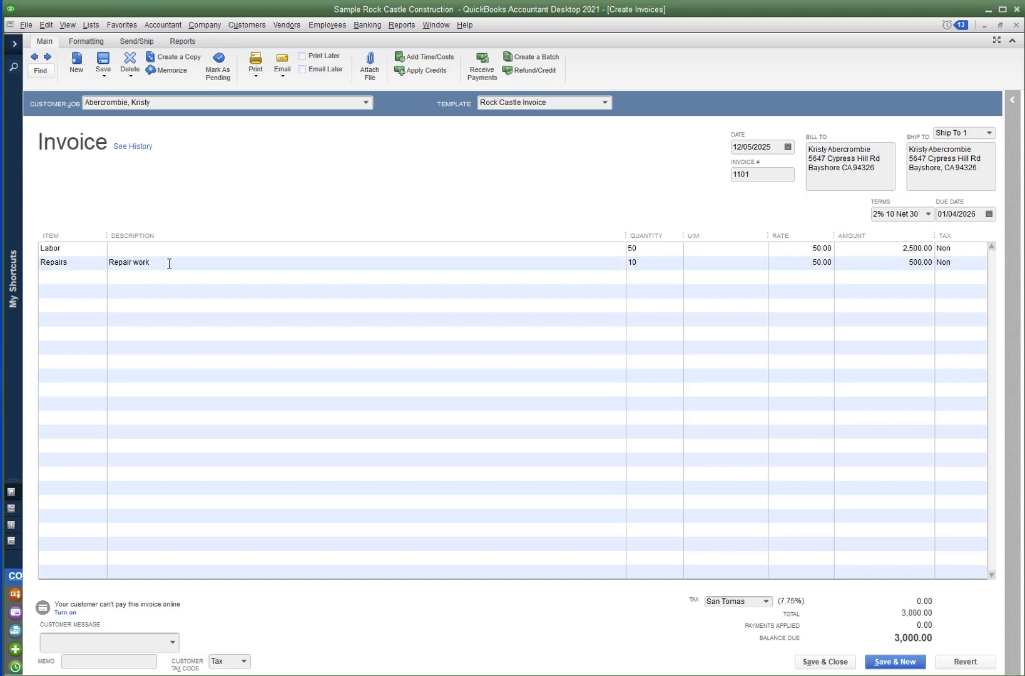
pyautogui.press('Tab')
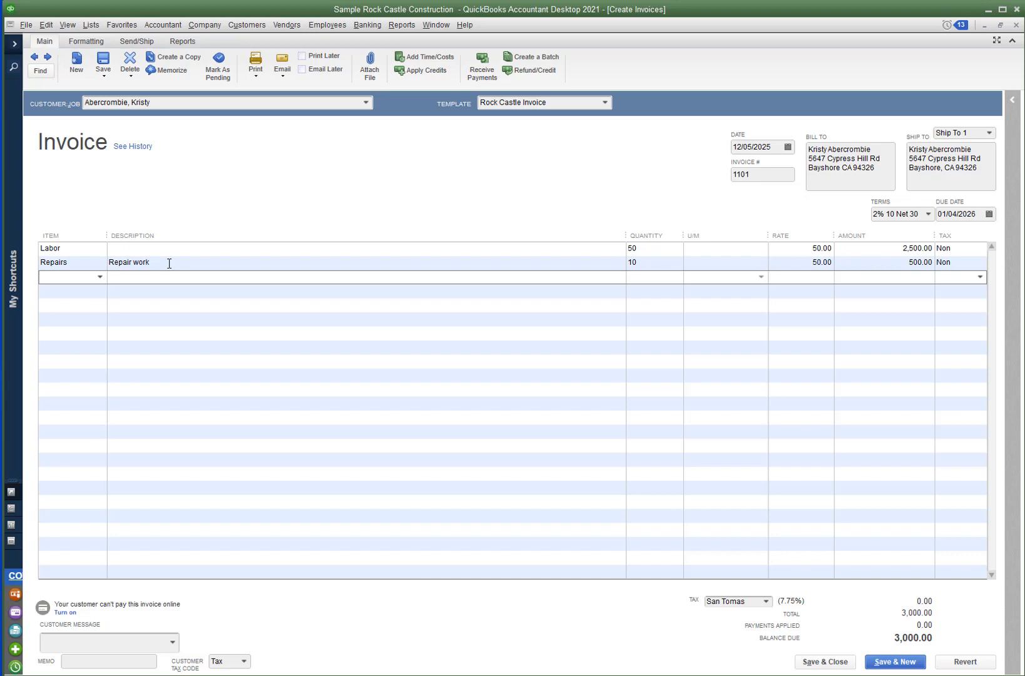
# Step: Add the Door Frame item as the third invoice line, quantity 1 at a rate of 50
pyautogui.click(100, 277)
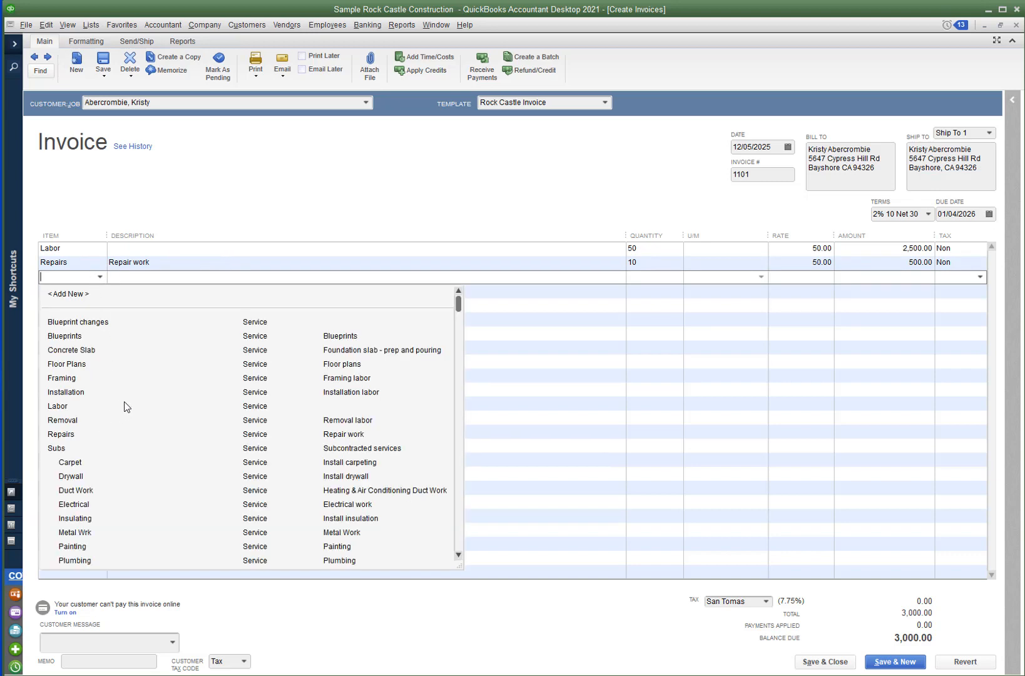
pyautogui.scroll(-4, 124, 407)
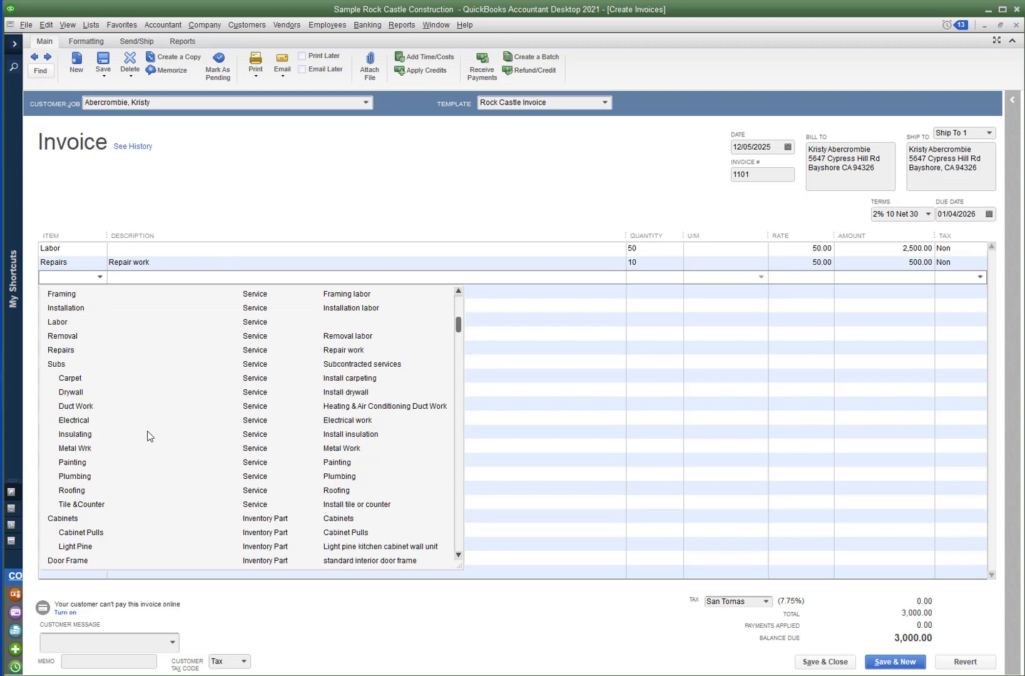
pyautogui.scroll(-3, 182, 479)
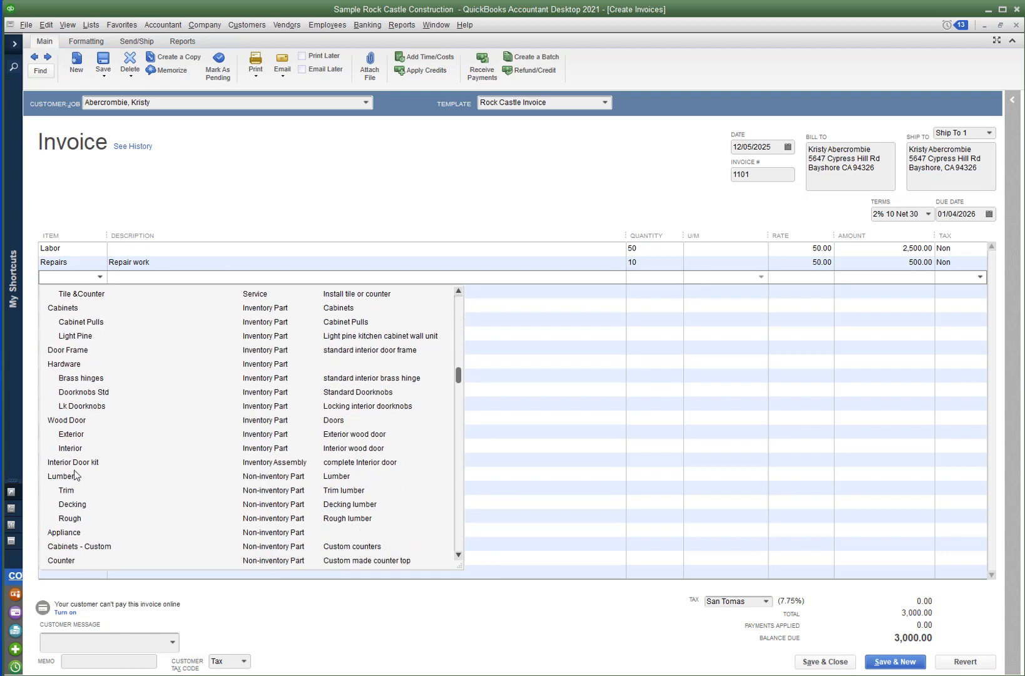
pyautogui.click(71, 350)
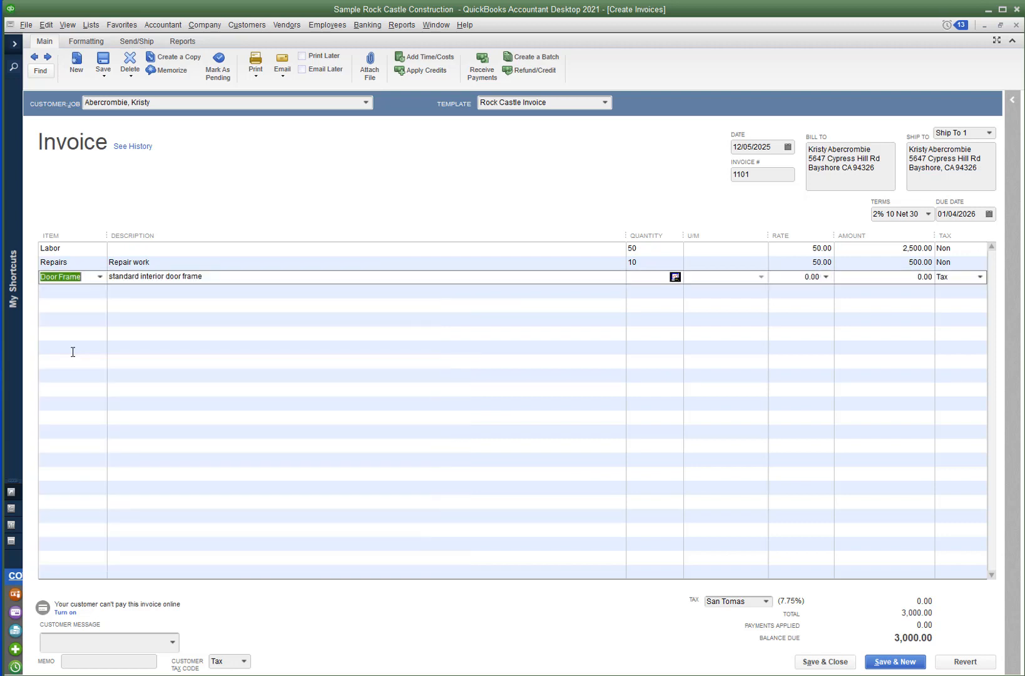
pyautogui.press('Tab')
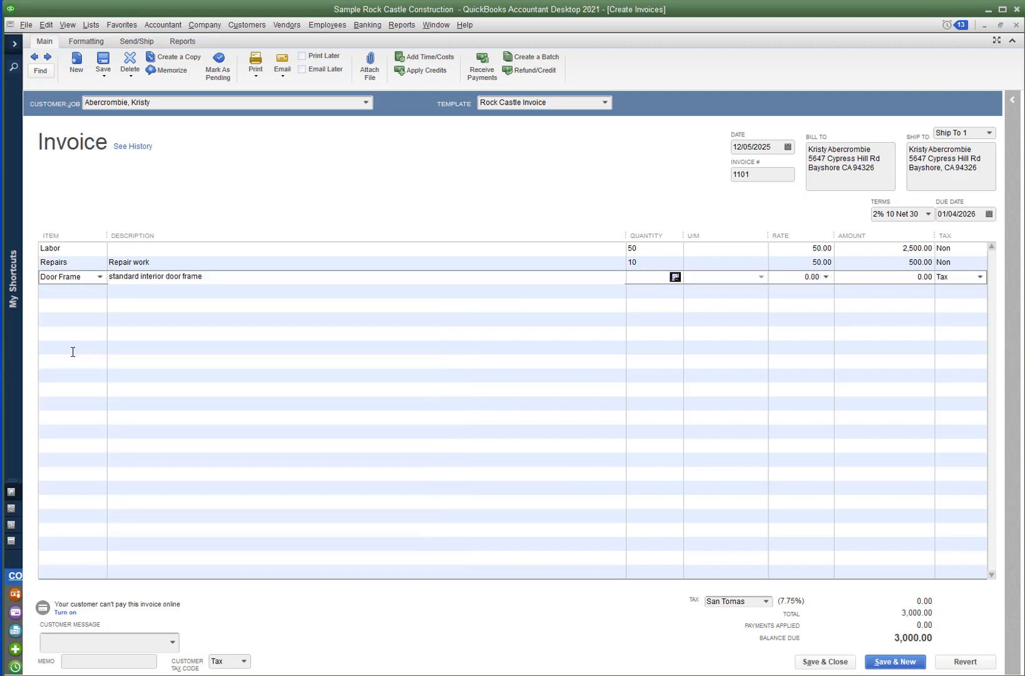
pyautogui.press('Tab')
pyautogui.write('1')
pyautogui.press('Tab')
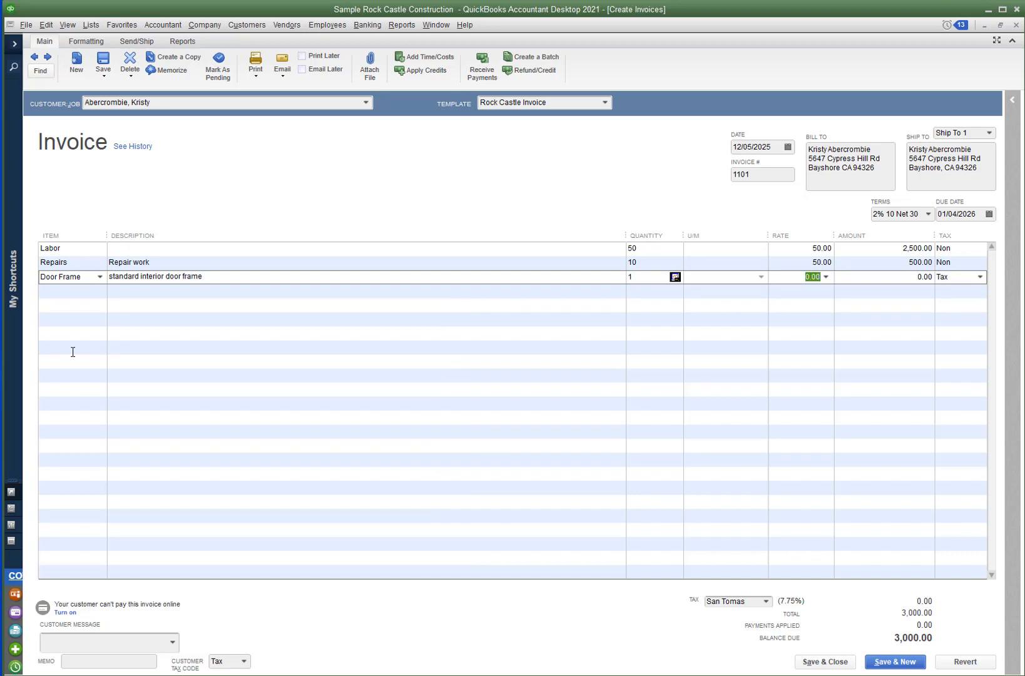
pyautogui.write('50')
pyautogui.press('Tab')
pyautogui.press('Tab')
pyautogui.press('Tab')
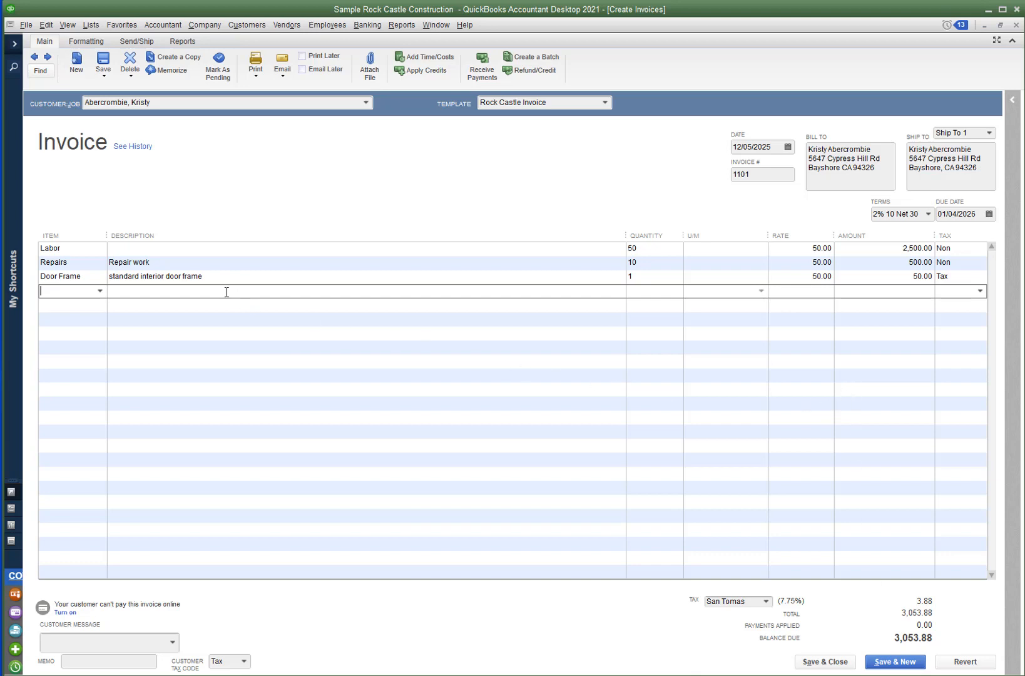
# Step: Try the Discount item directly below the Door Frame line, and delete that discount line again
pyautogui.write('Discount')
pyautogui.press('Tab')
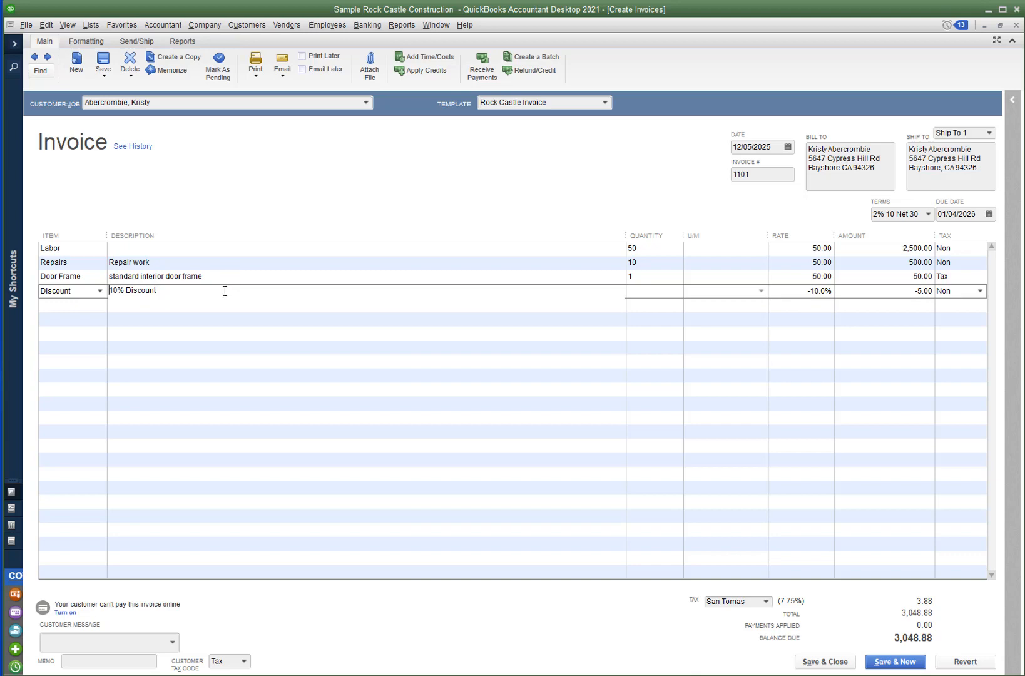
pyautogui.click(228, 291)
pyautogui.hotkey('ctrl', 'Delete')
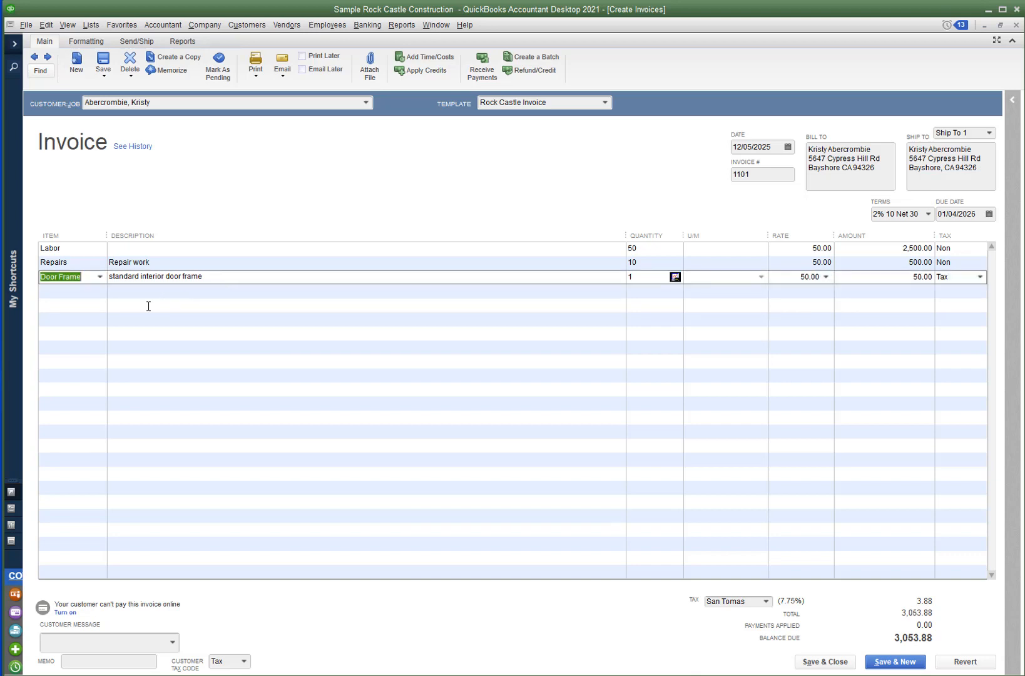
# Step: Add the Subtotal item as the invoice line below Door Frame
pyautogui.click(83, 289)
pyautogui.write('Subtotal')
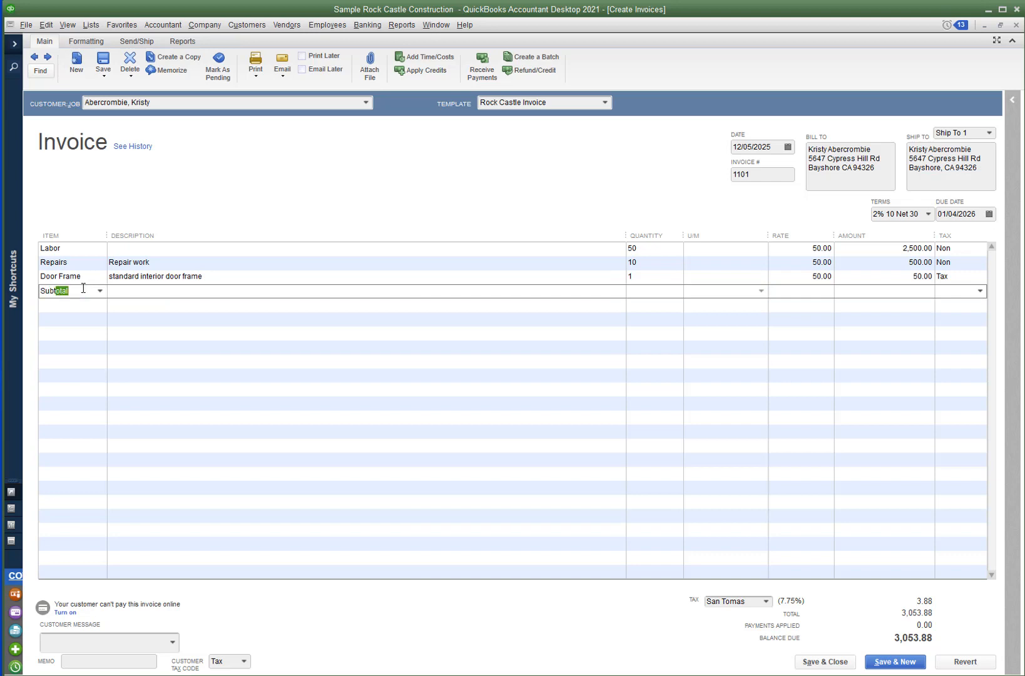
pyautogui.press('Tab')
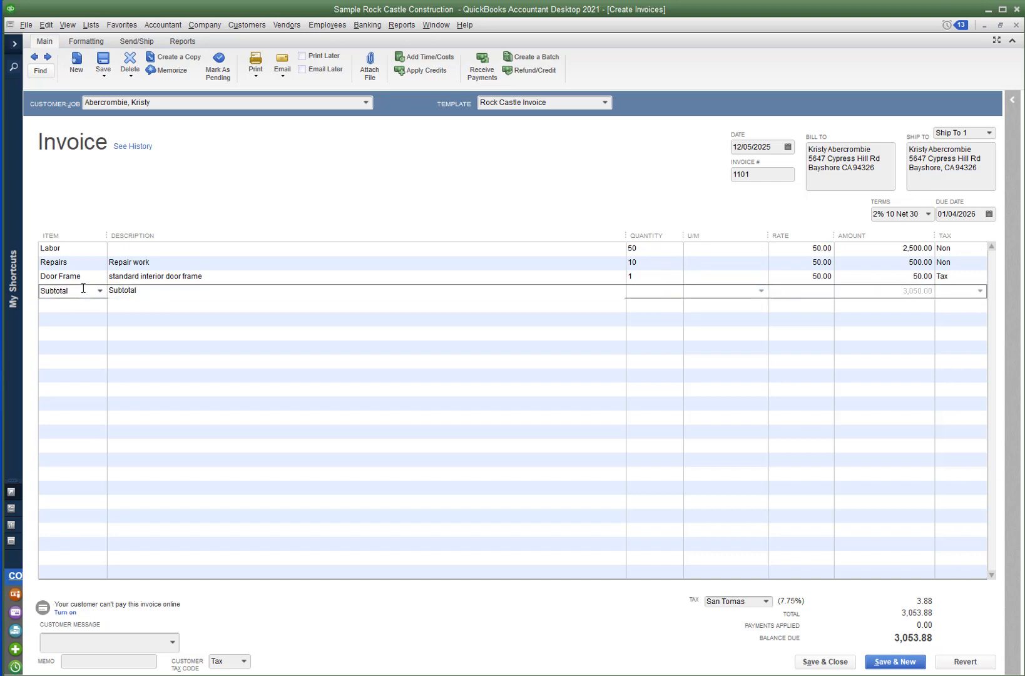
pyautogui.press('Tab')
pyautogui.press('Tab')
pyautogui.press('Tab')
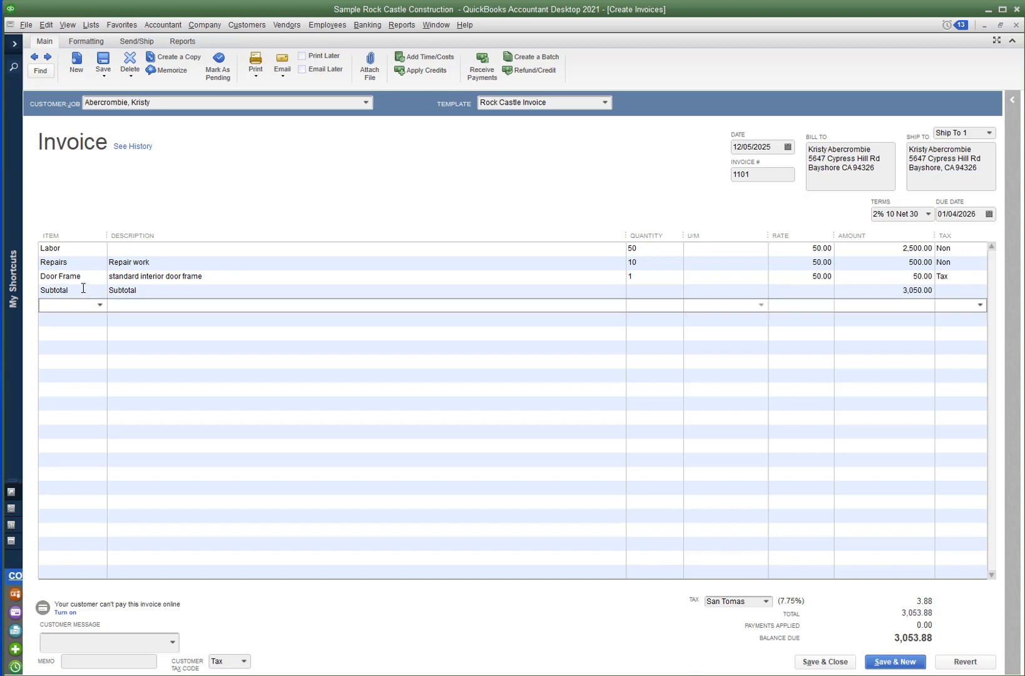
# Step: Add the Discount item on the line below Subtotal, keeping its 10% rate and Non tax code
pyautogui.write('Dis')
pyautogui.press('Tab')
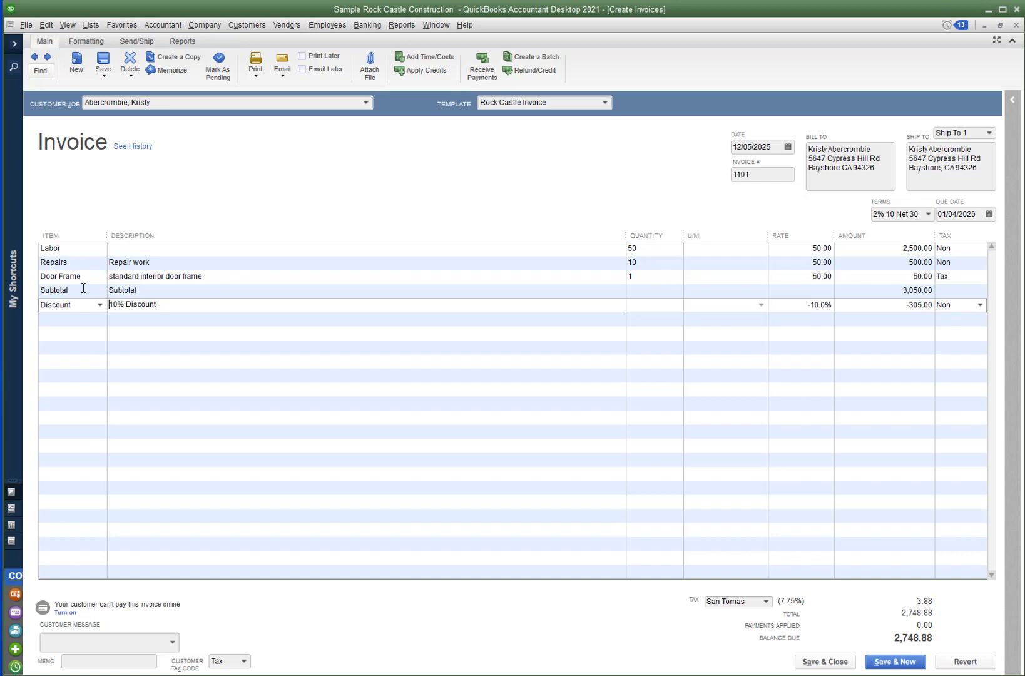
pyautogui.press('Tab')
pyautogui.press('Tab')
pyautogui.press('Tab')
pyautogui.press('Tab')
pyautogui.press('Tab')
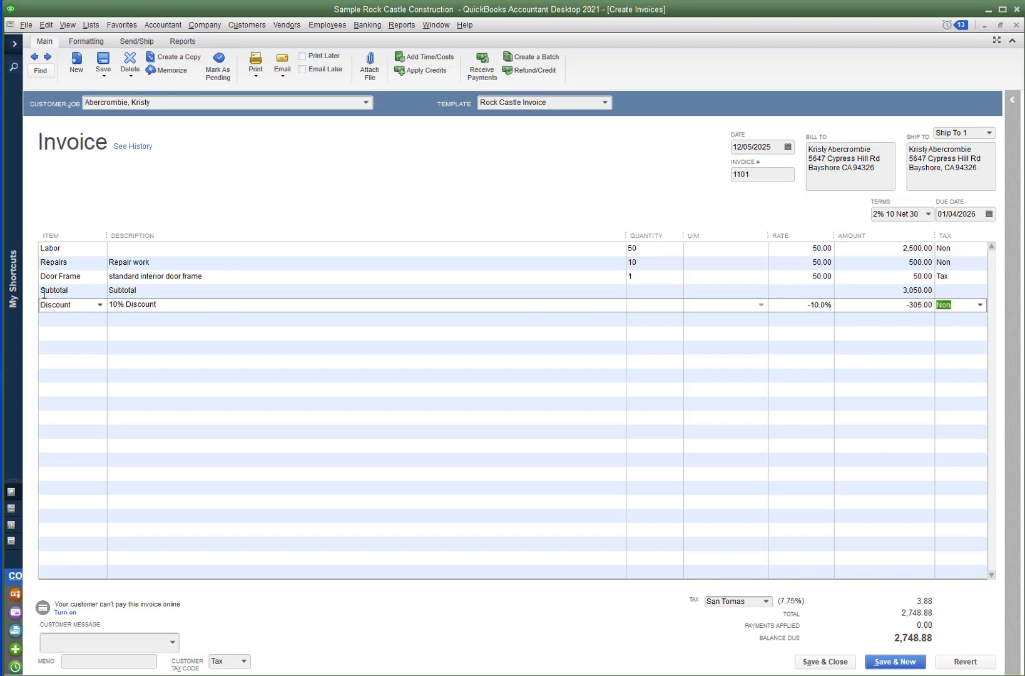
pyautogui.press('Tab')
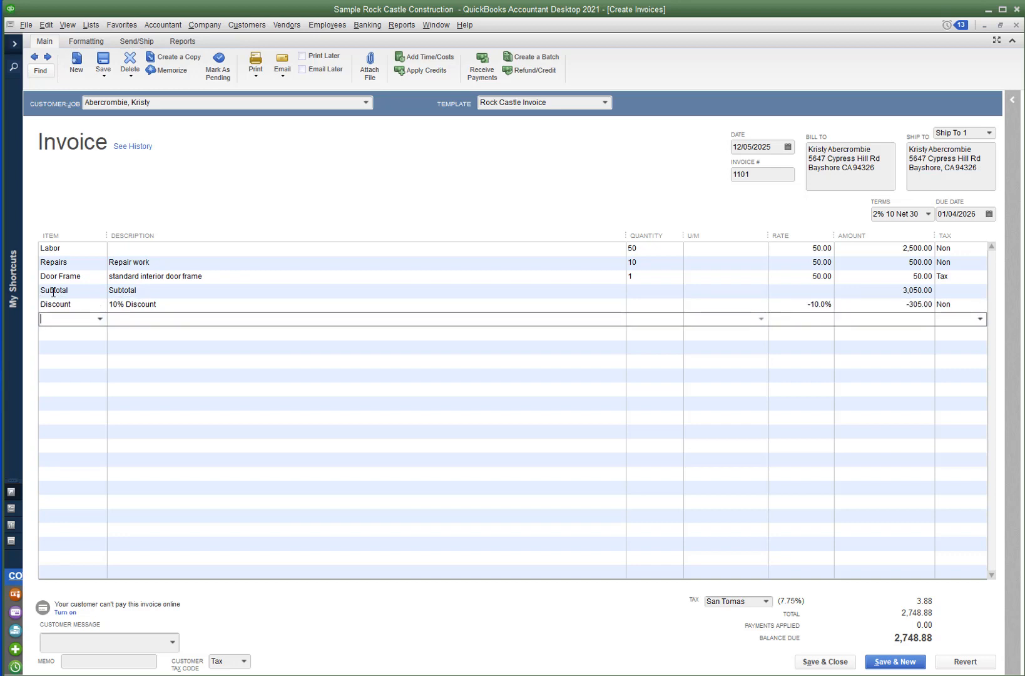